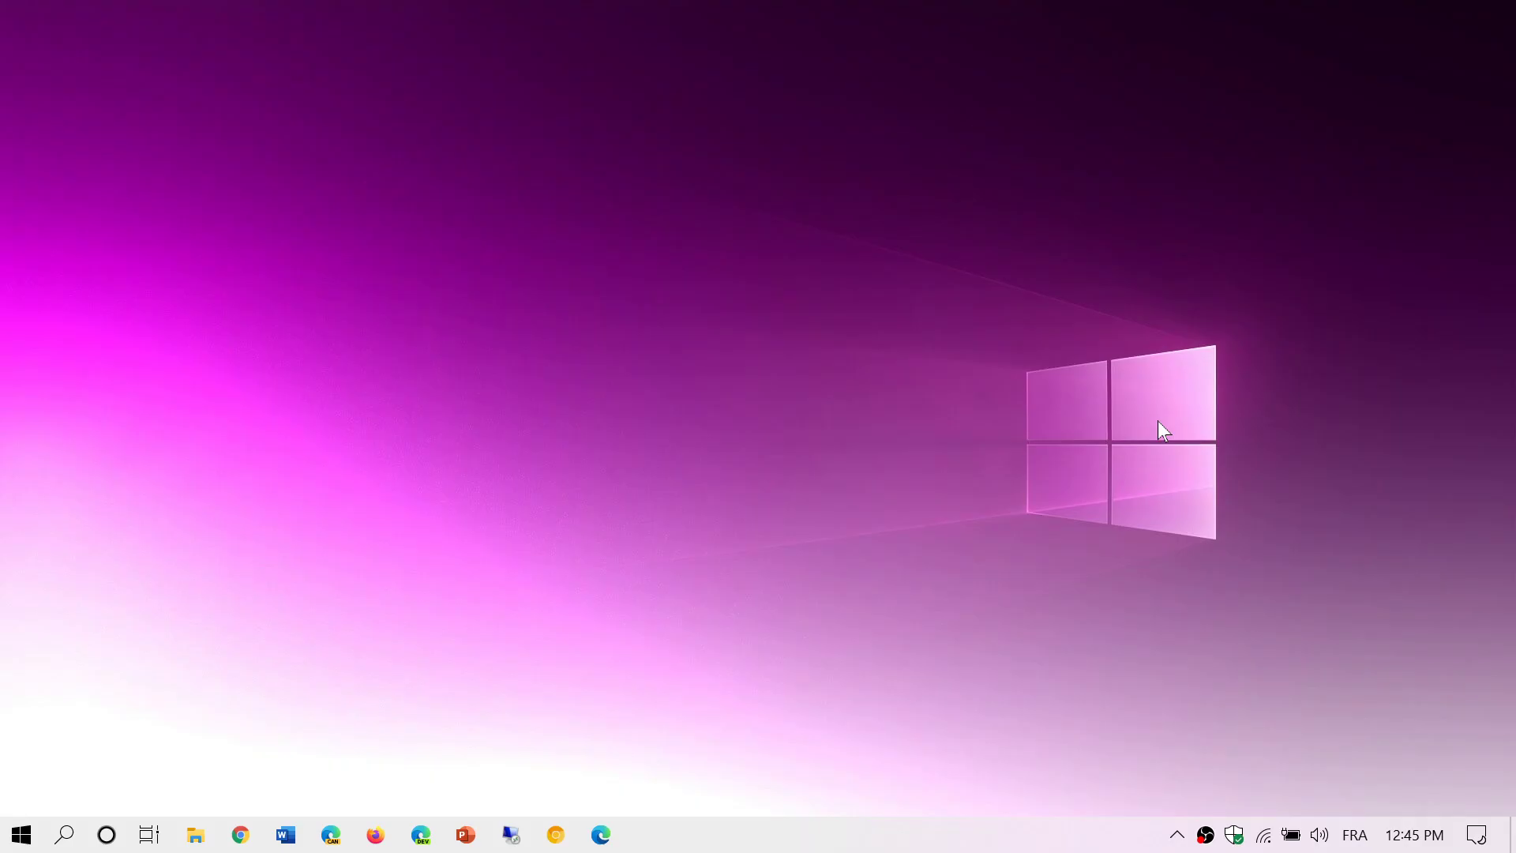
Go to the Time & Language Language page through Action Center and All settings
left_click(1477, 834)
left_click(1111, 584)
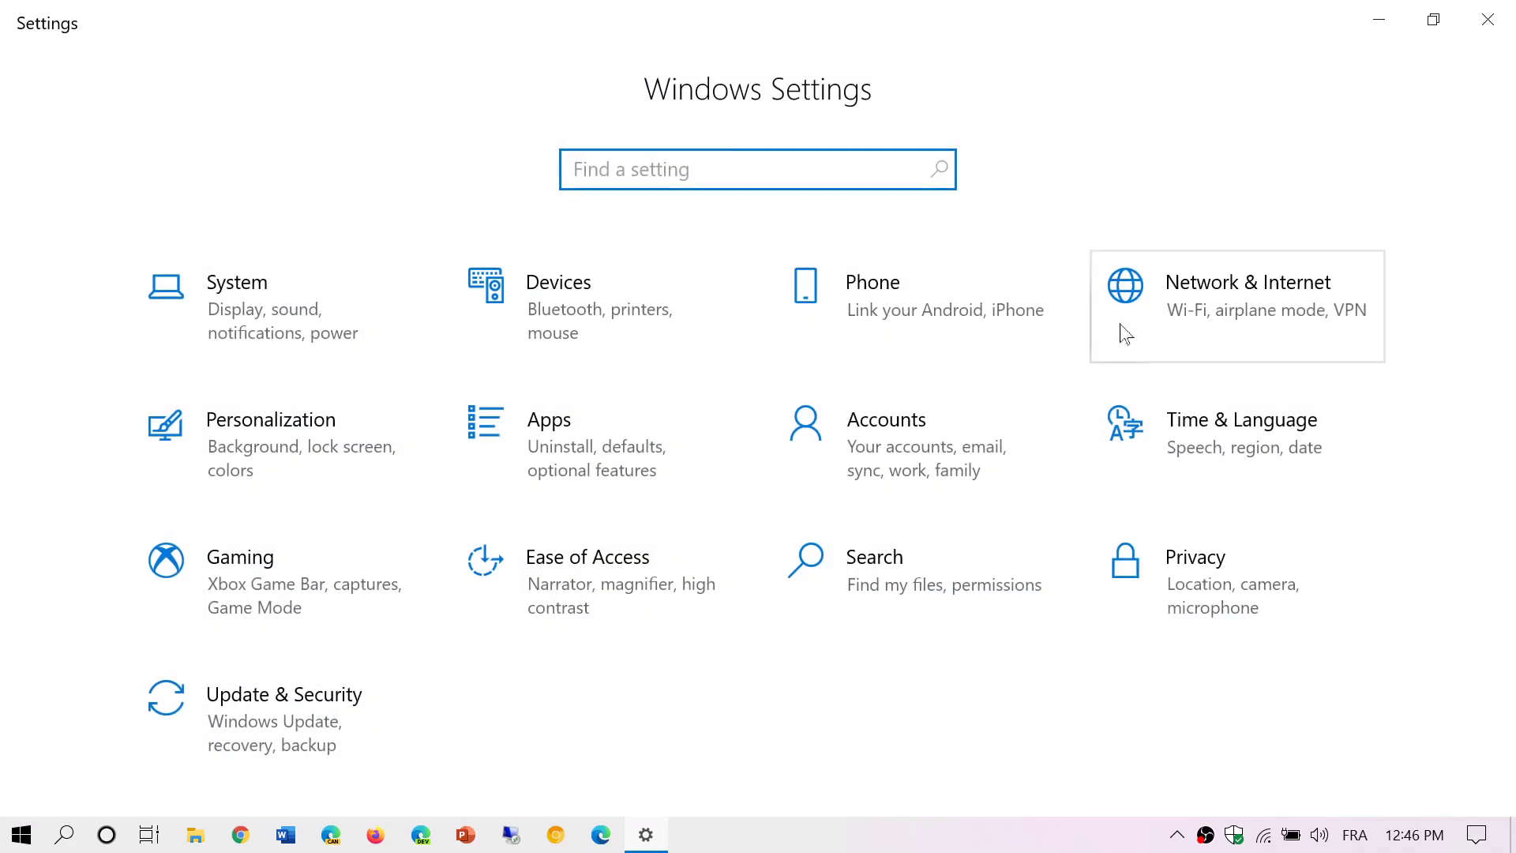
left_click(1202, 452)
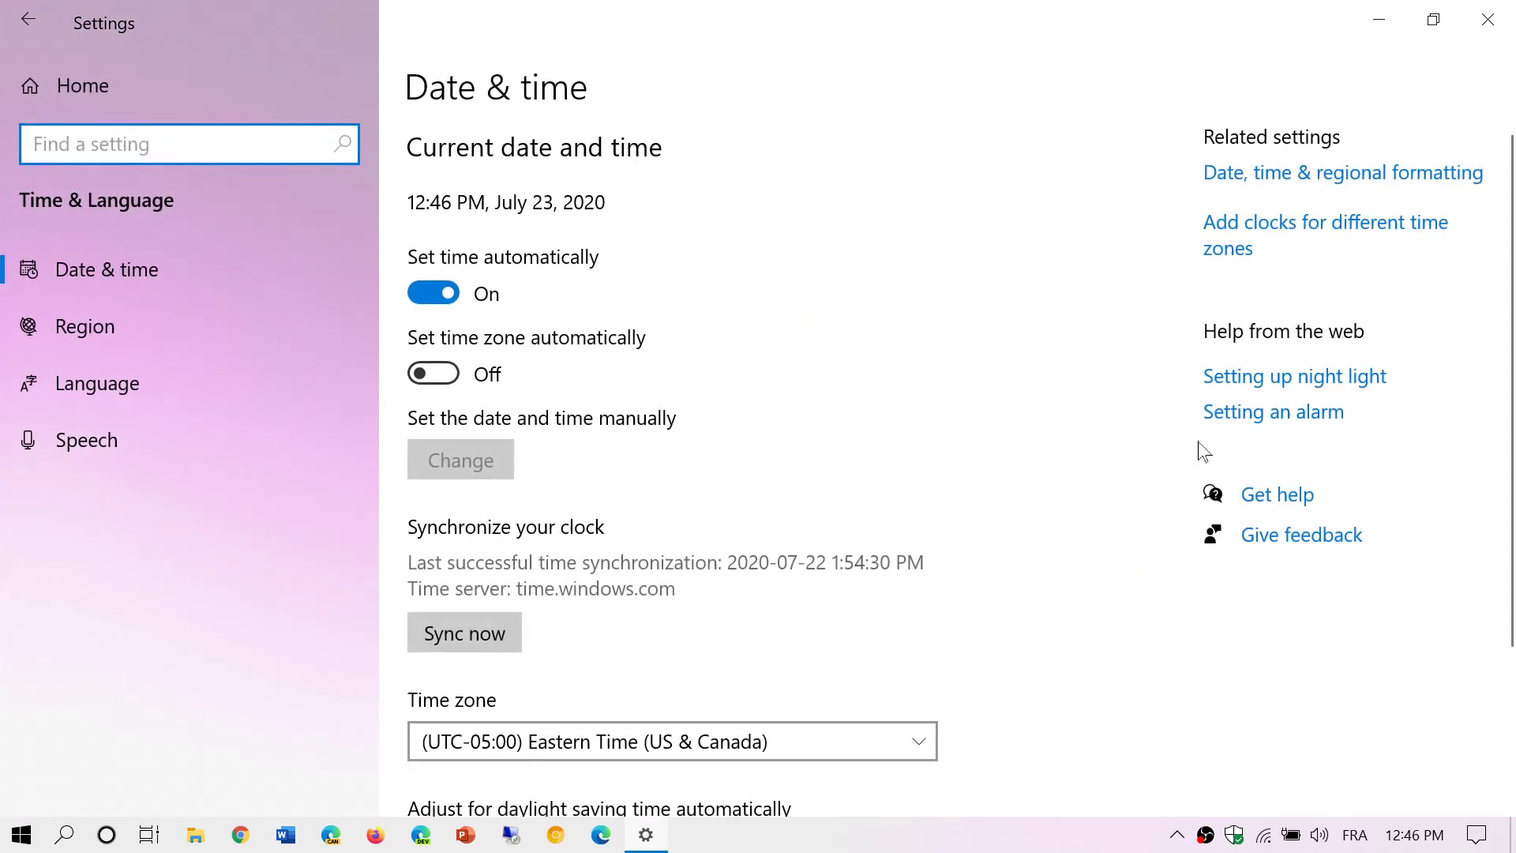
left_click(126, 386)
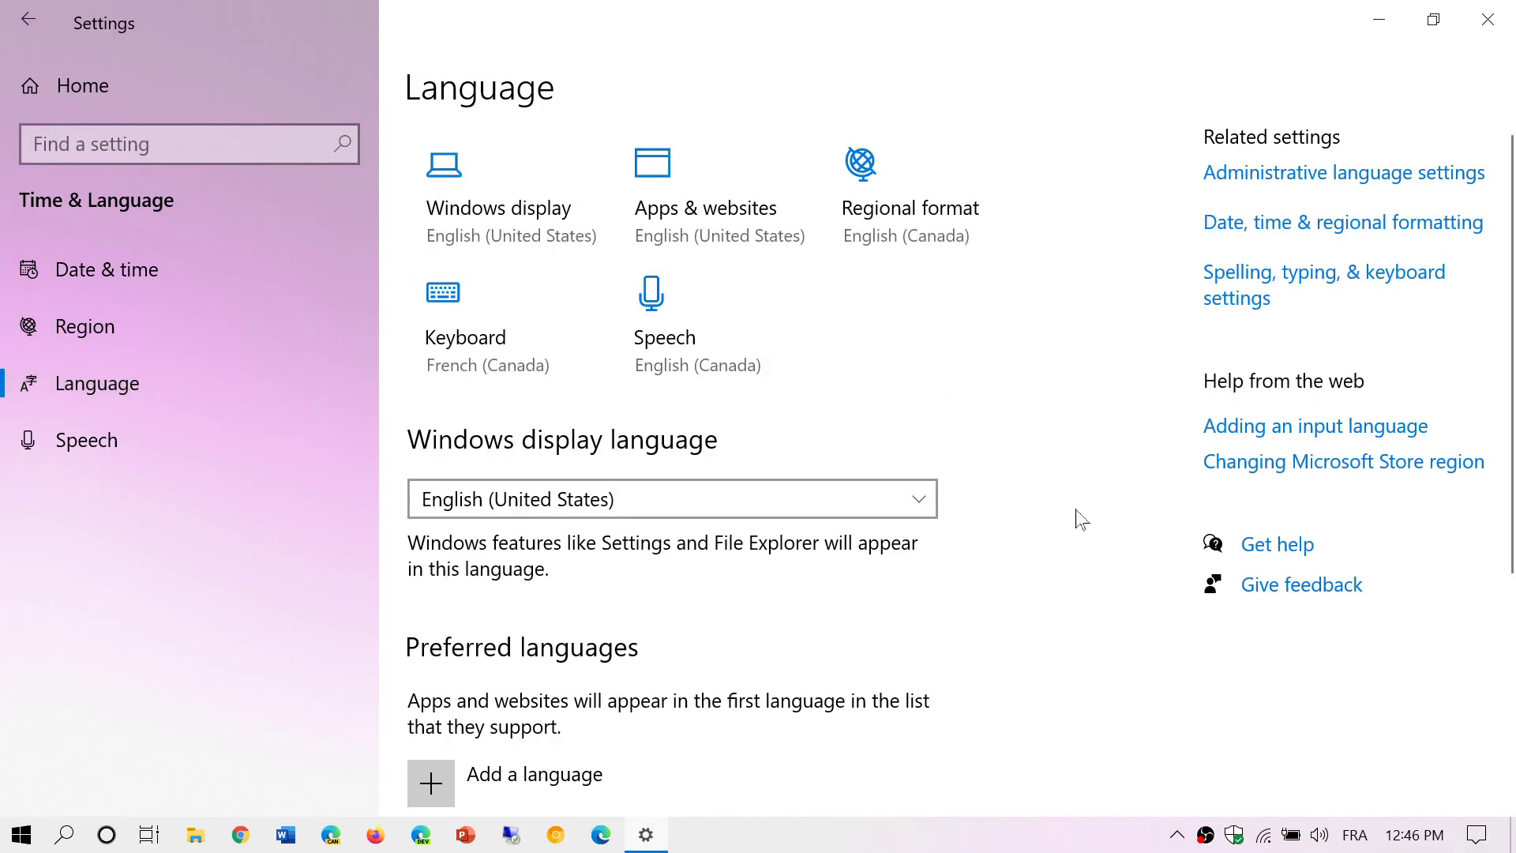
scroll(1079, 526, "down", 2)
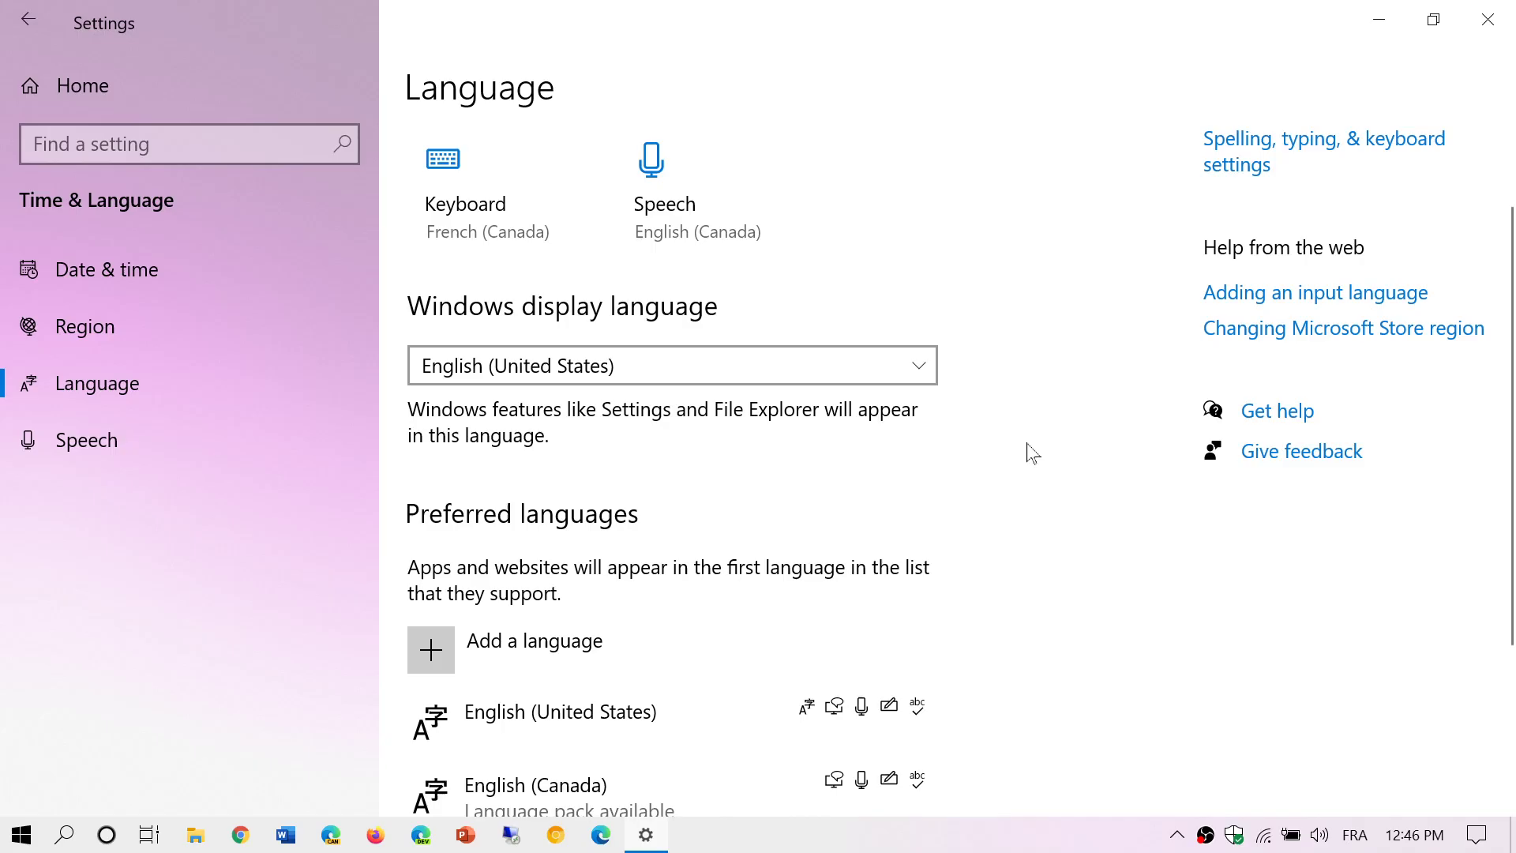
Review the Windows display-language choices, keeping English (United States) selected
left_click(766, 384)
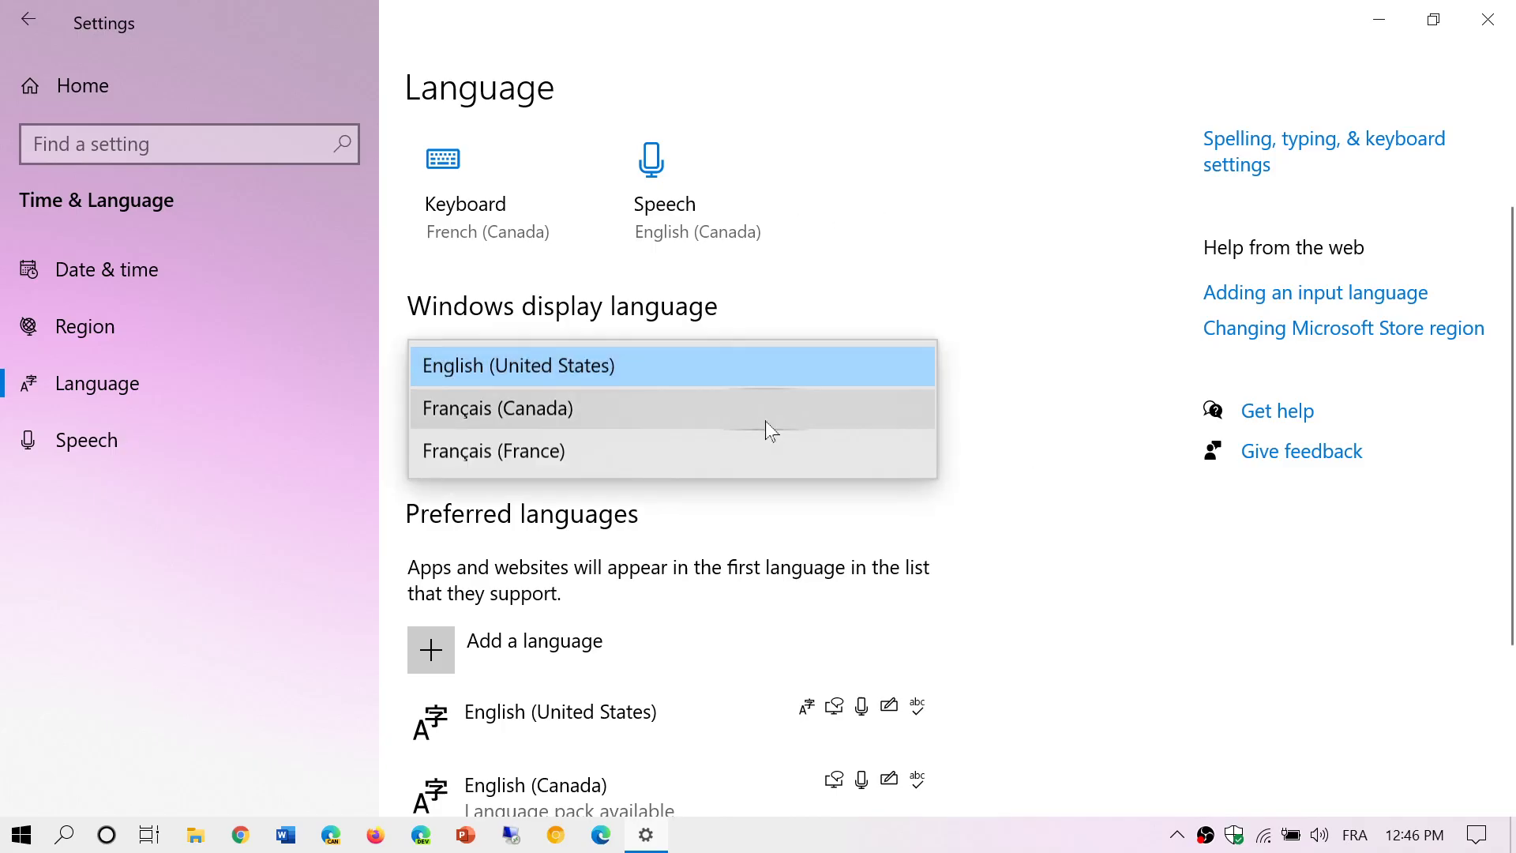
left_click(1092, 561)
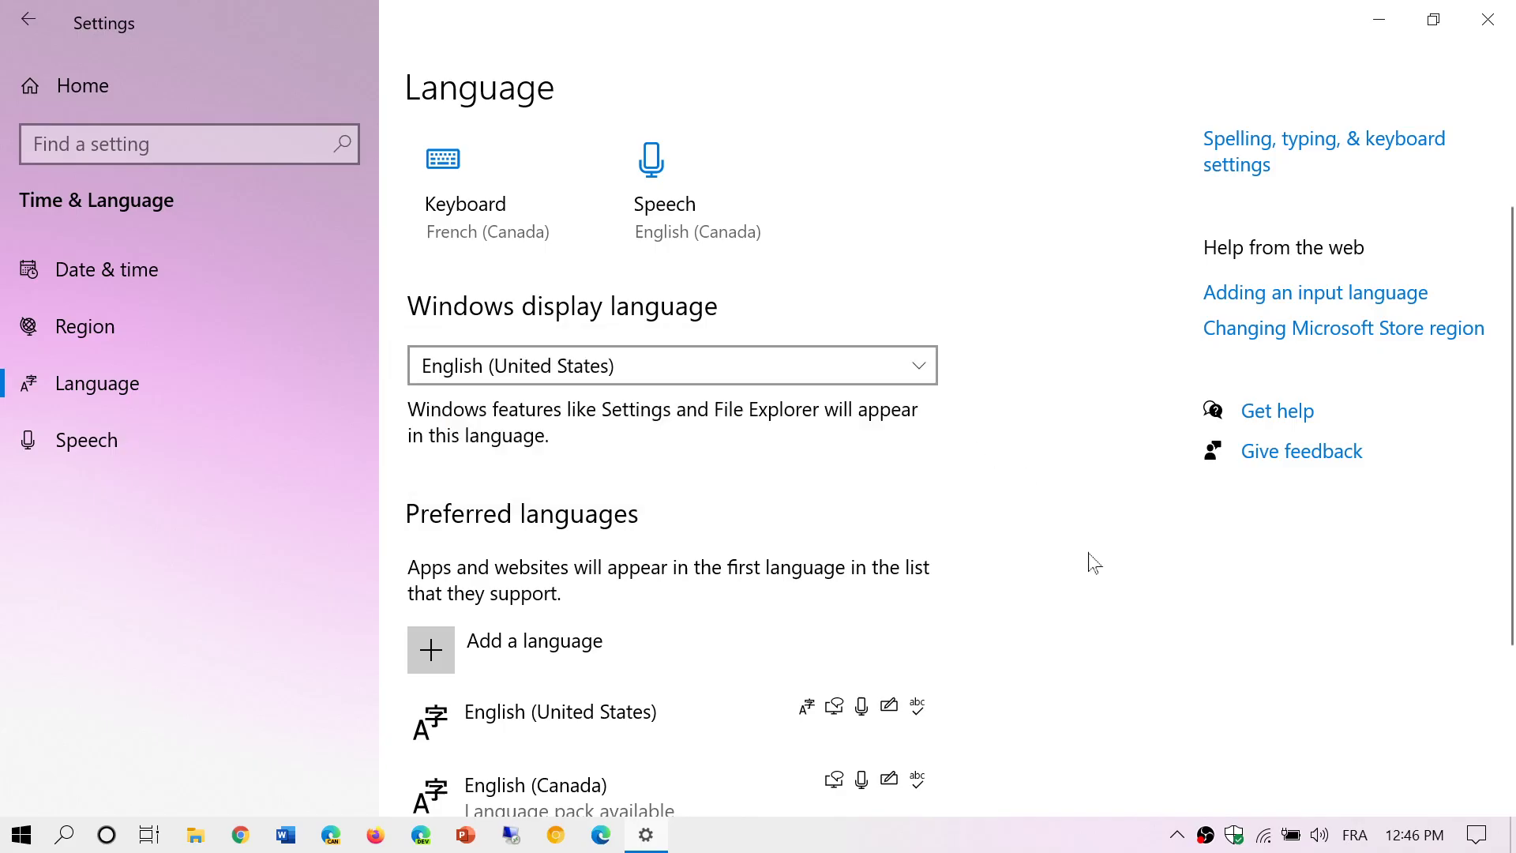
scroll(1093, 562, "down", 5)
scroll(1092, 563, "up", 3)
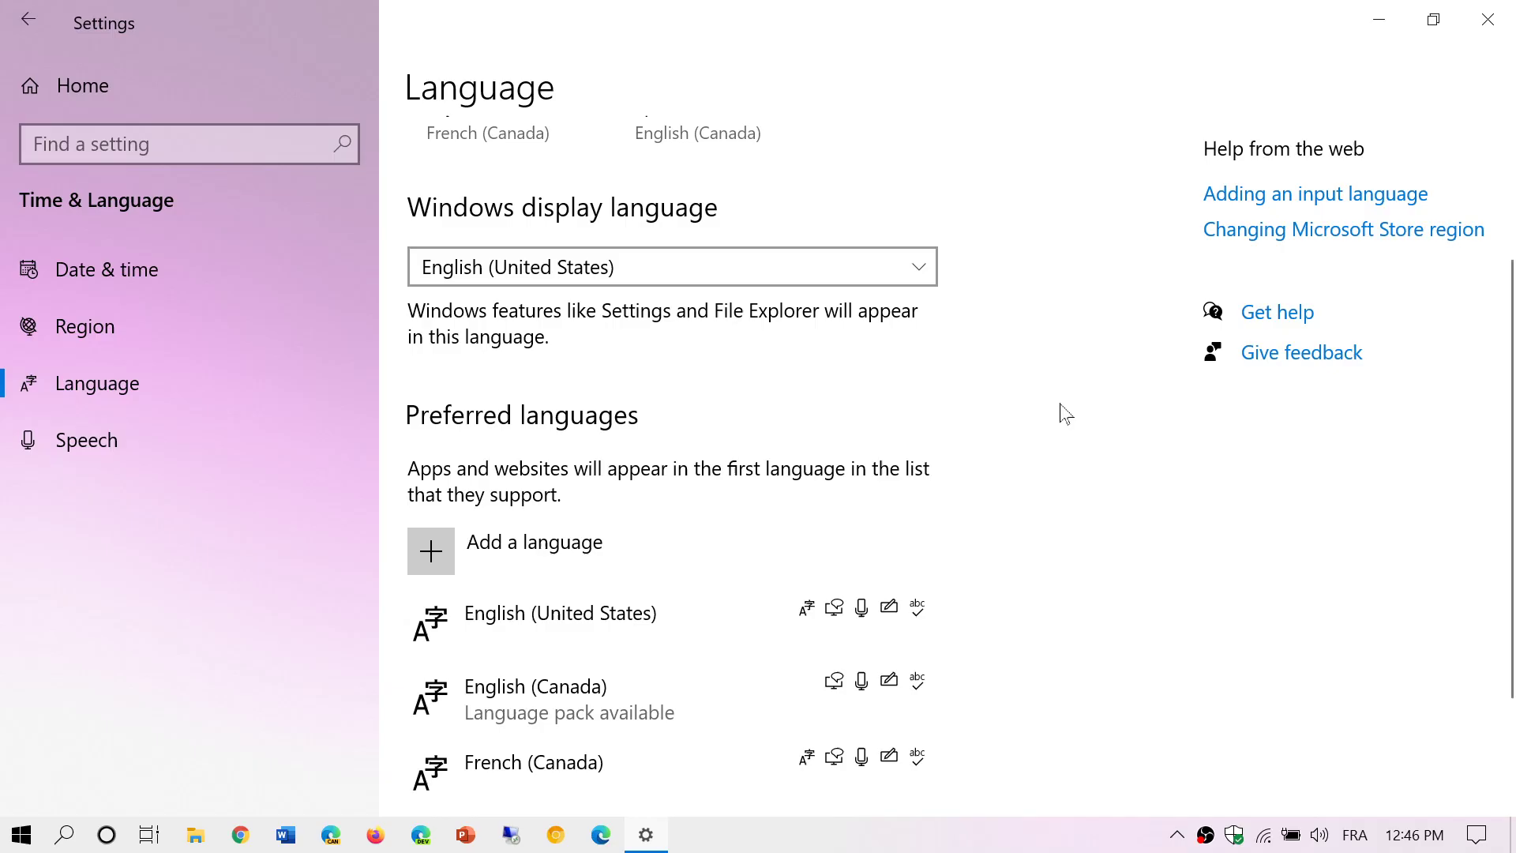
left_click(435, 556)
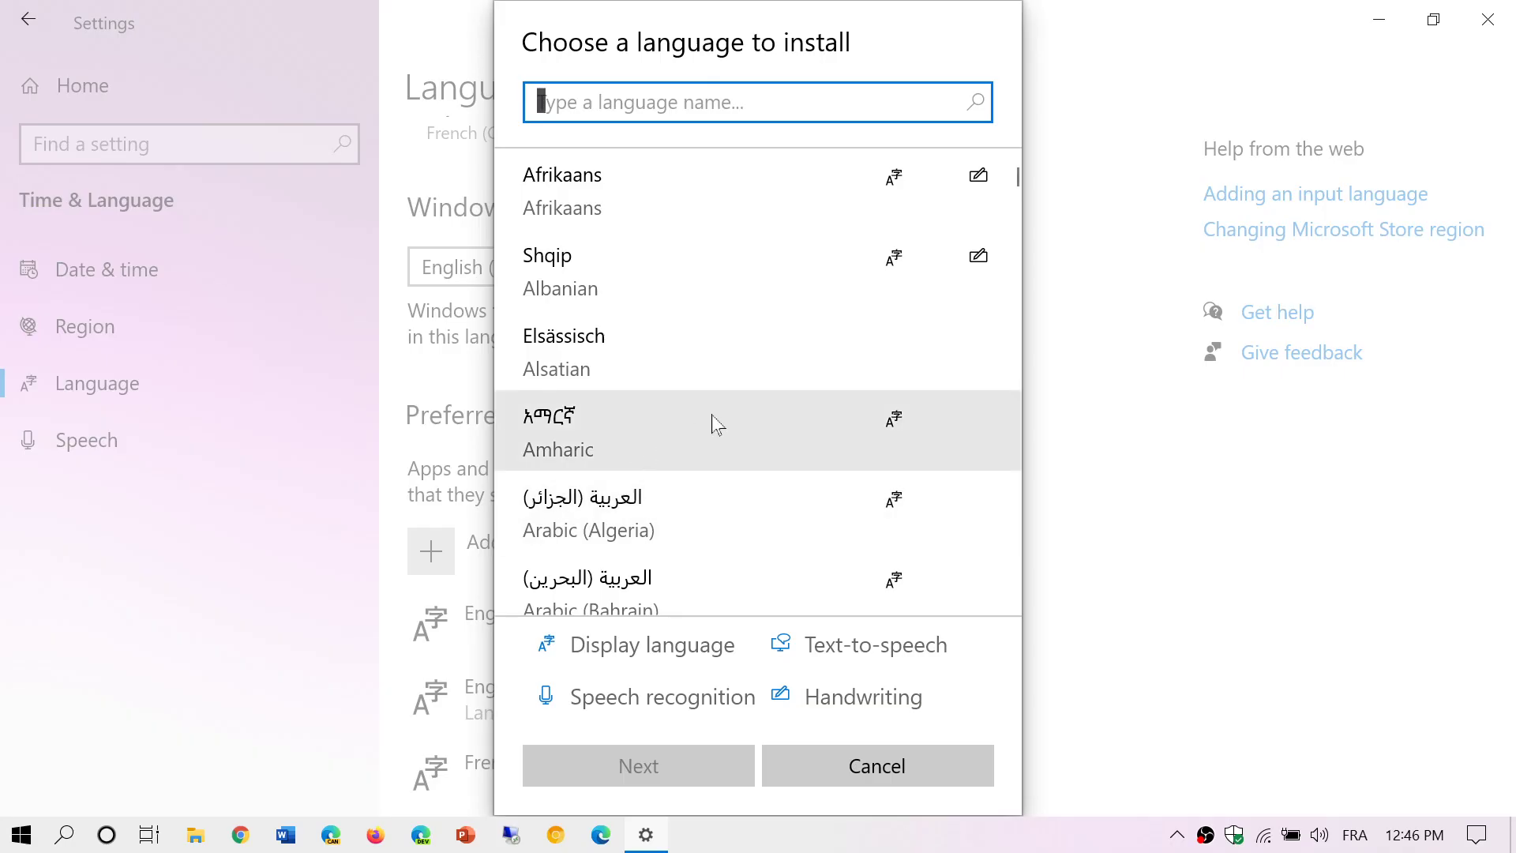
scroll(713, 424, "down", 5)
scroll(713, 415, "down", 20)
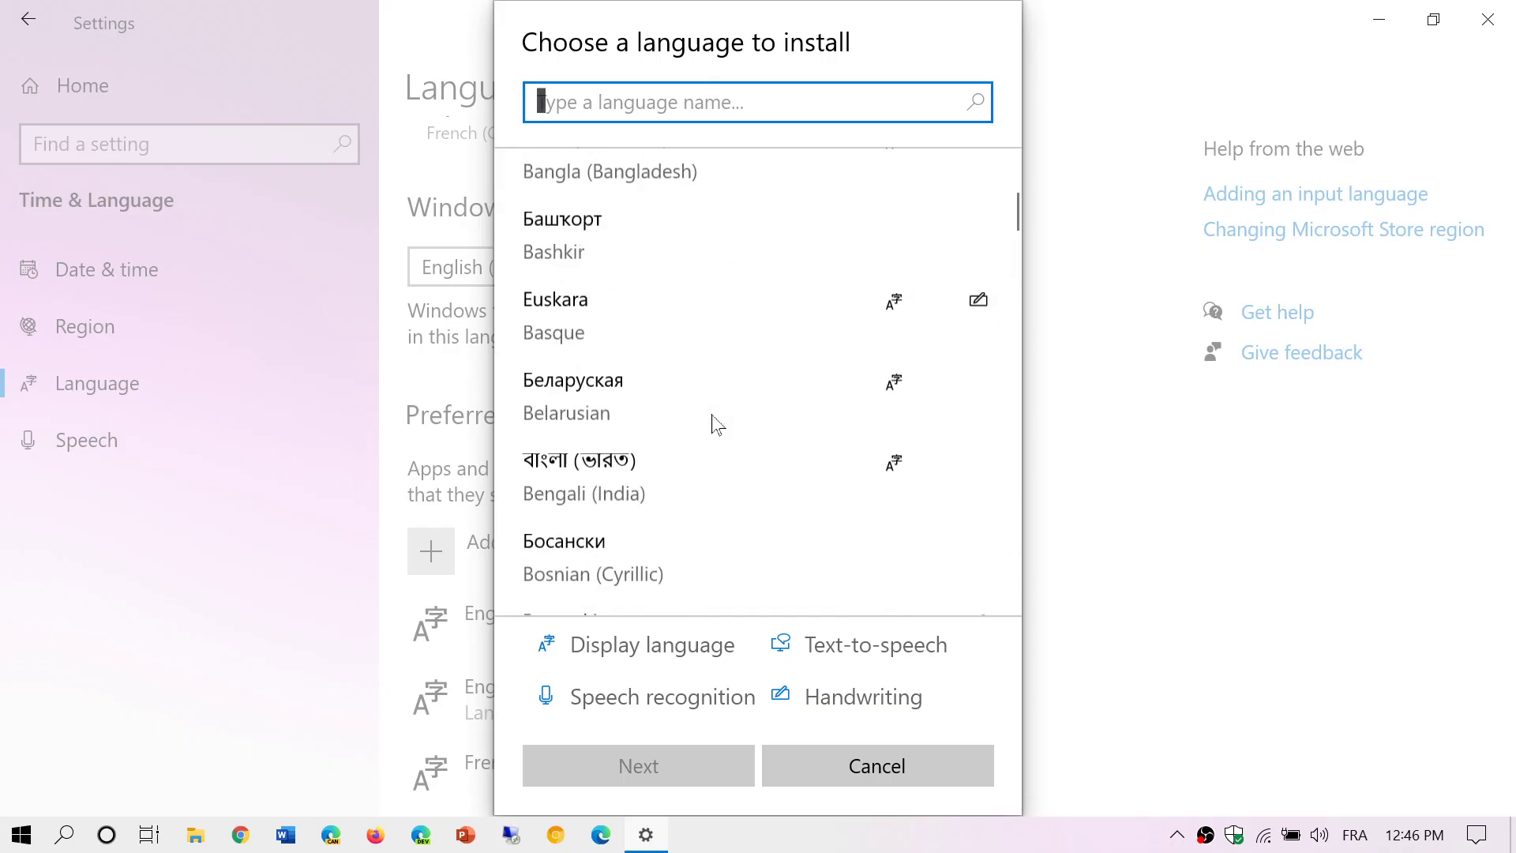
scroll(713, 414, "down", 15)
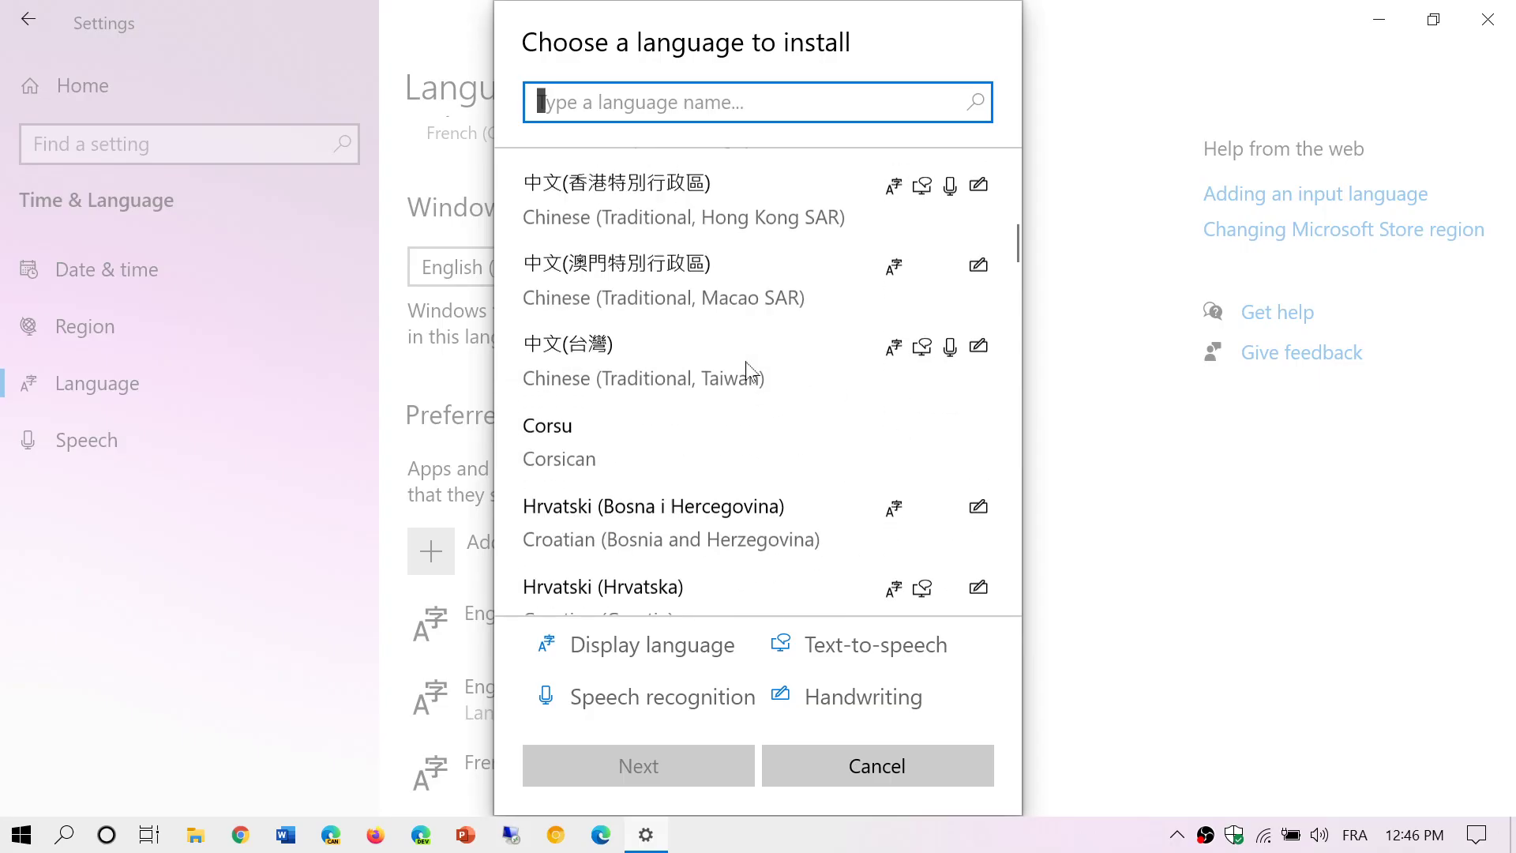
scroll(746, 364, "down", 2)
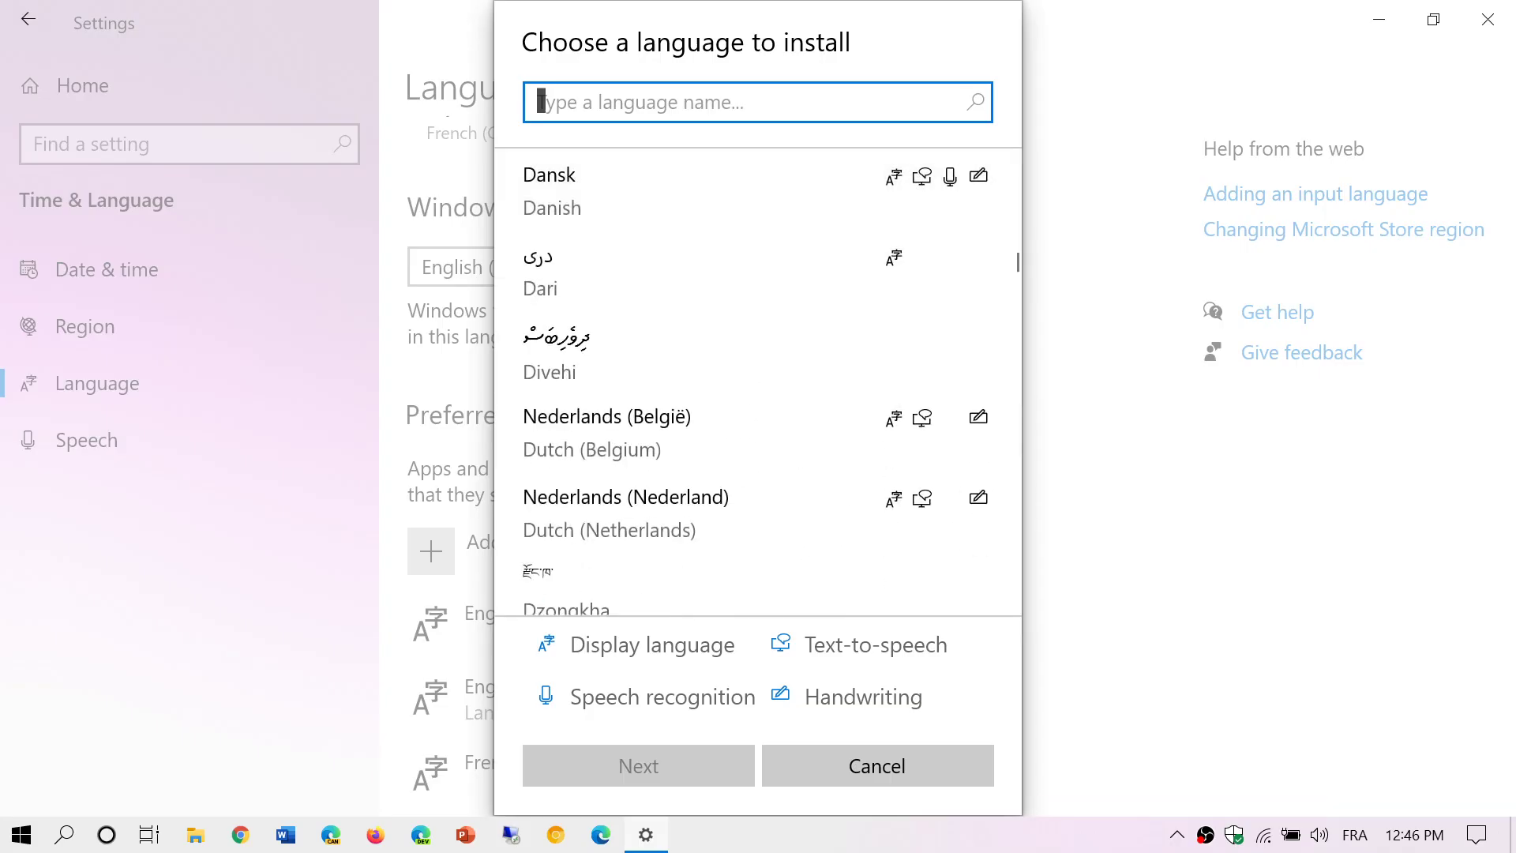
type("english")
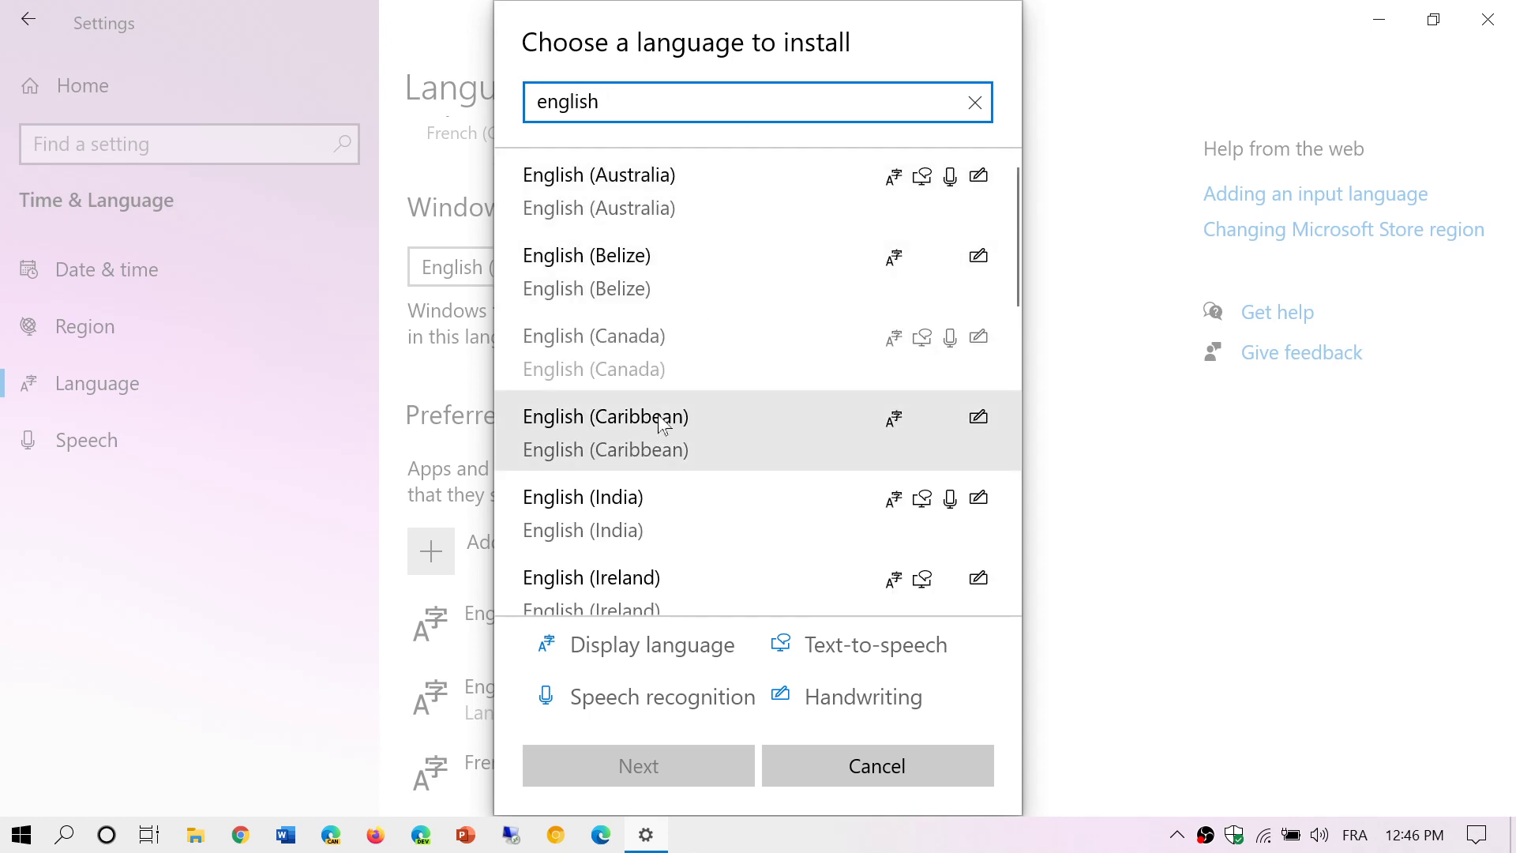
scroll(687, 538, "down", 3)
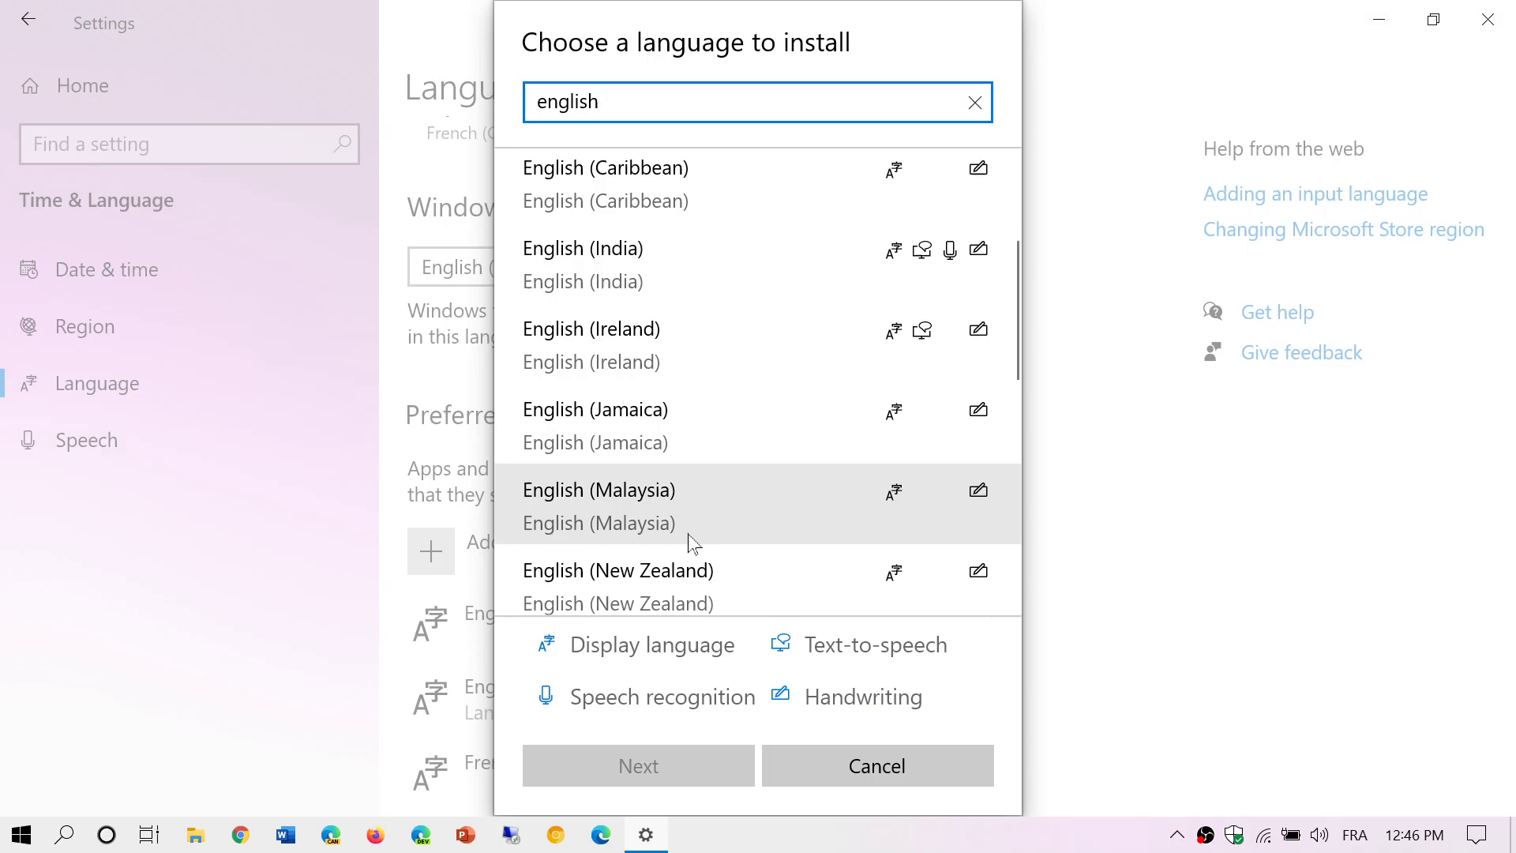
left_click(698, 420)
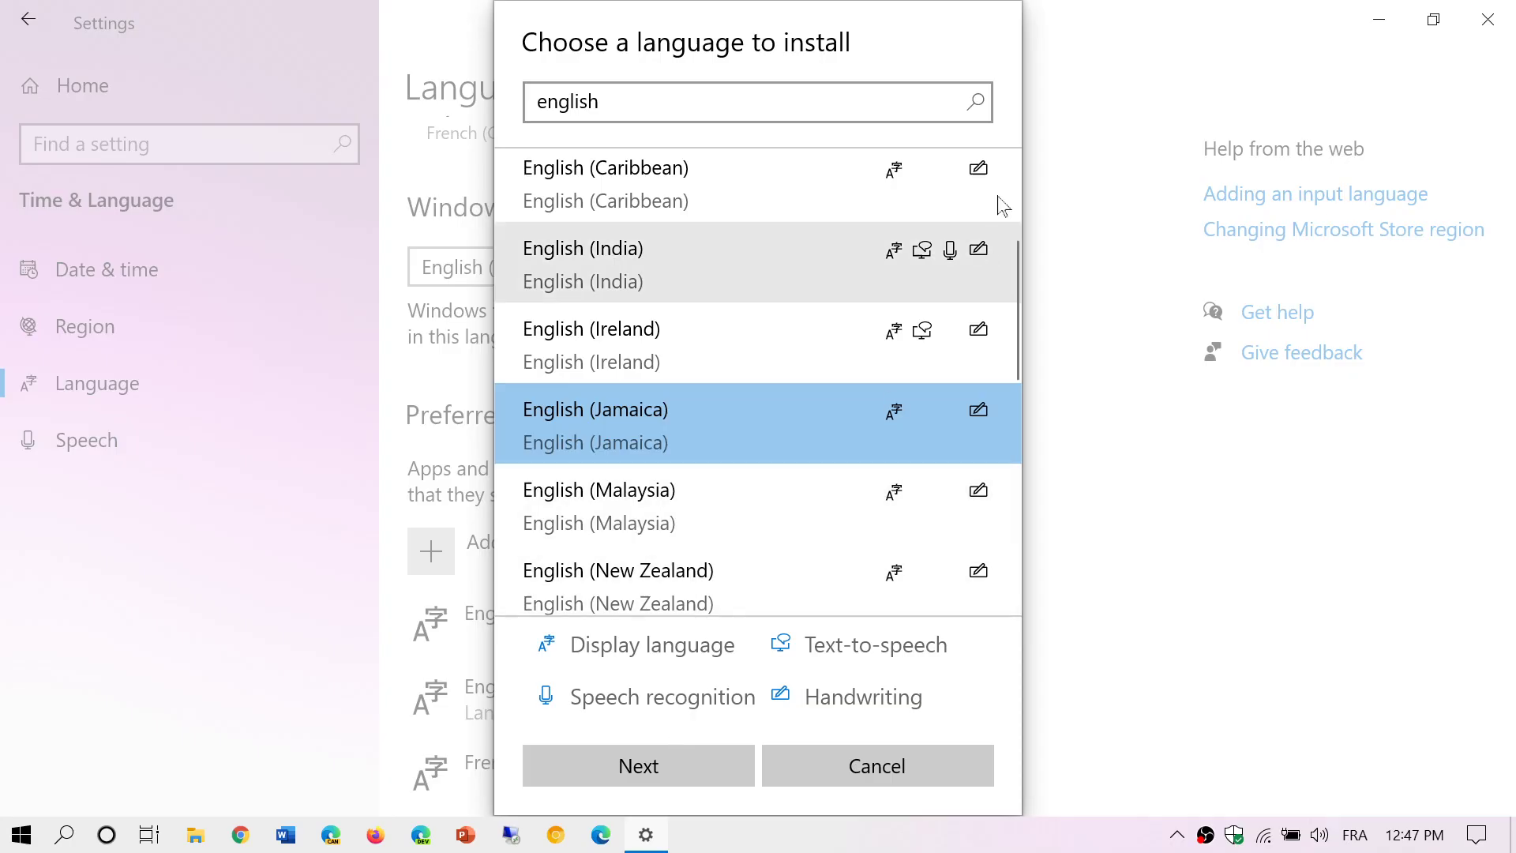
left_click(975, 764)
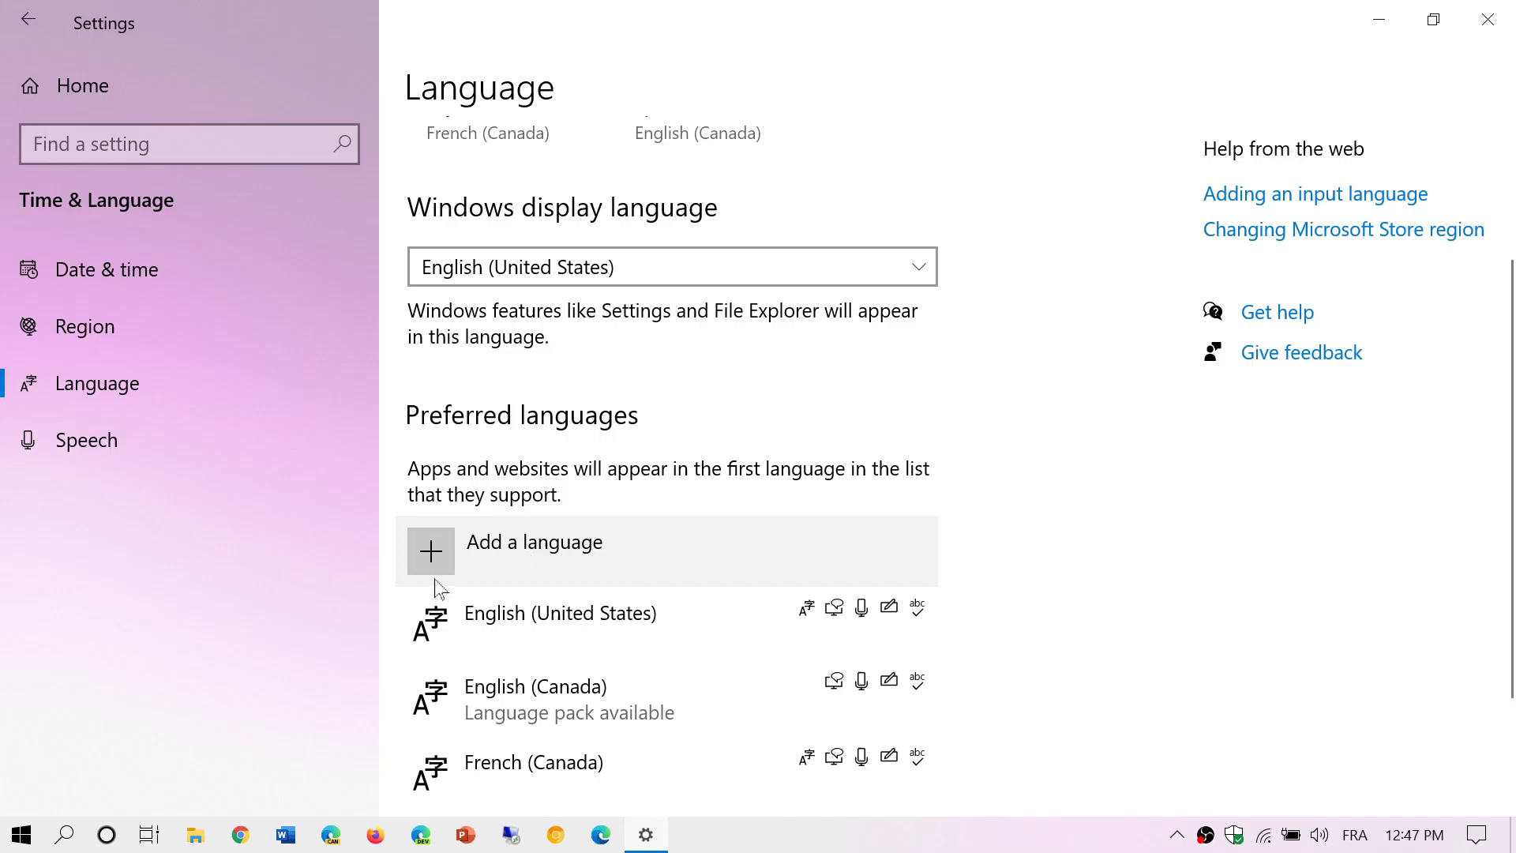
Expand the English (Canada) entry under Preferred languages
scroll(650, 576, "down", 1)
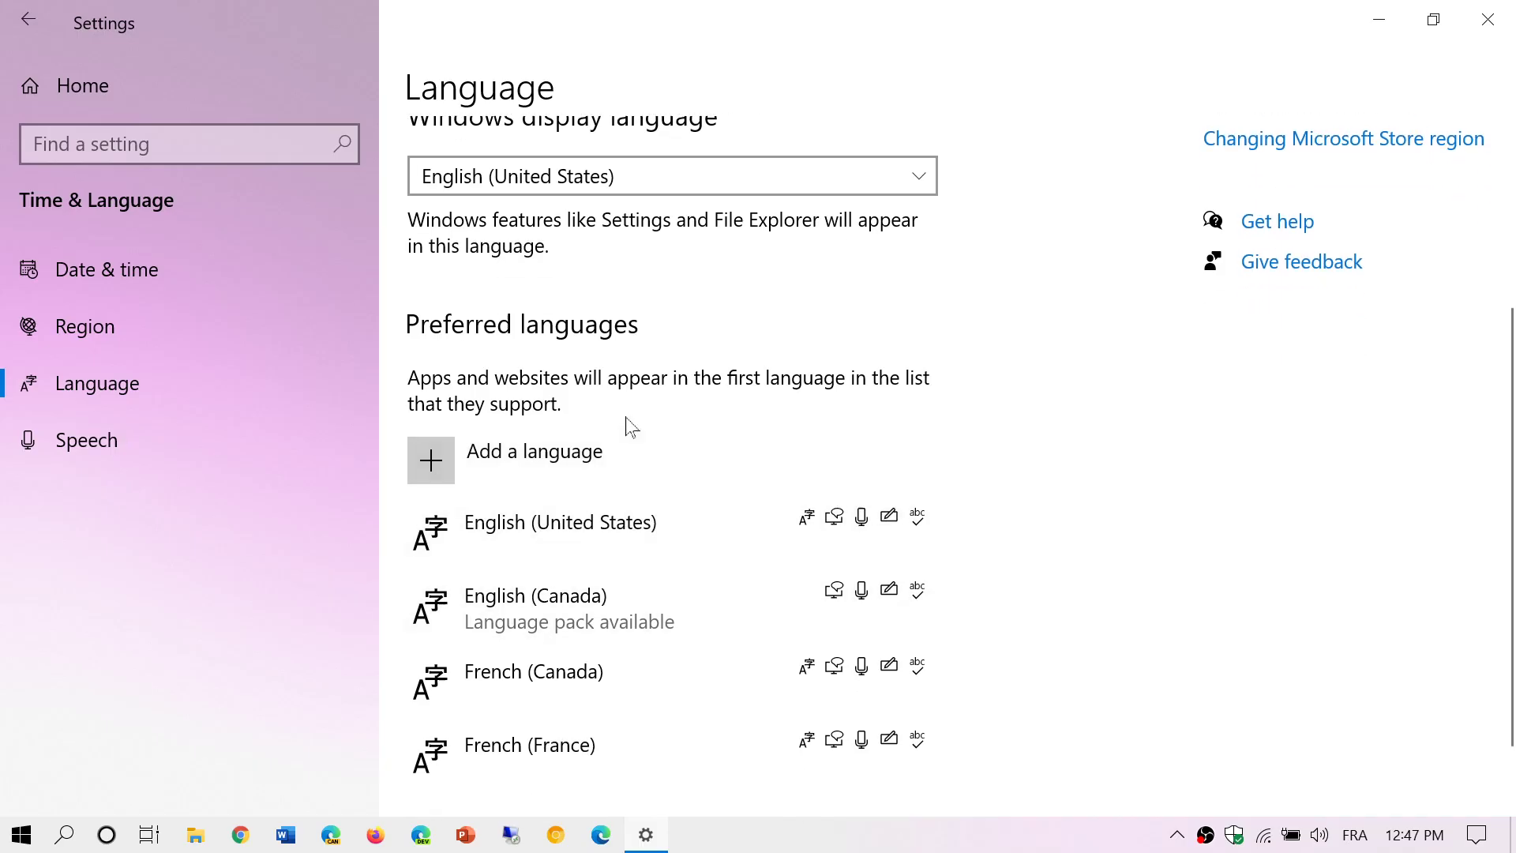
left_click(574, 612)
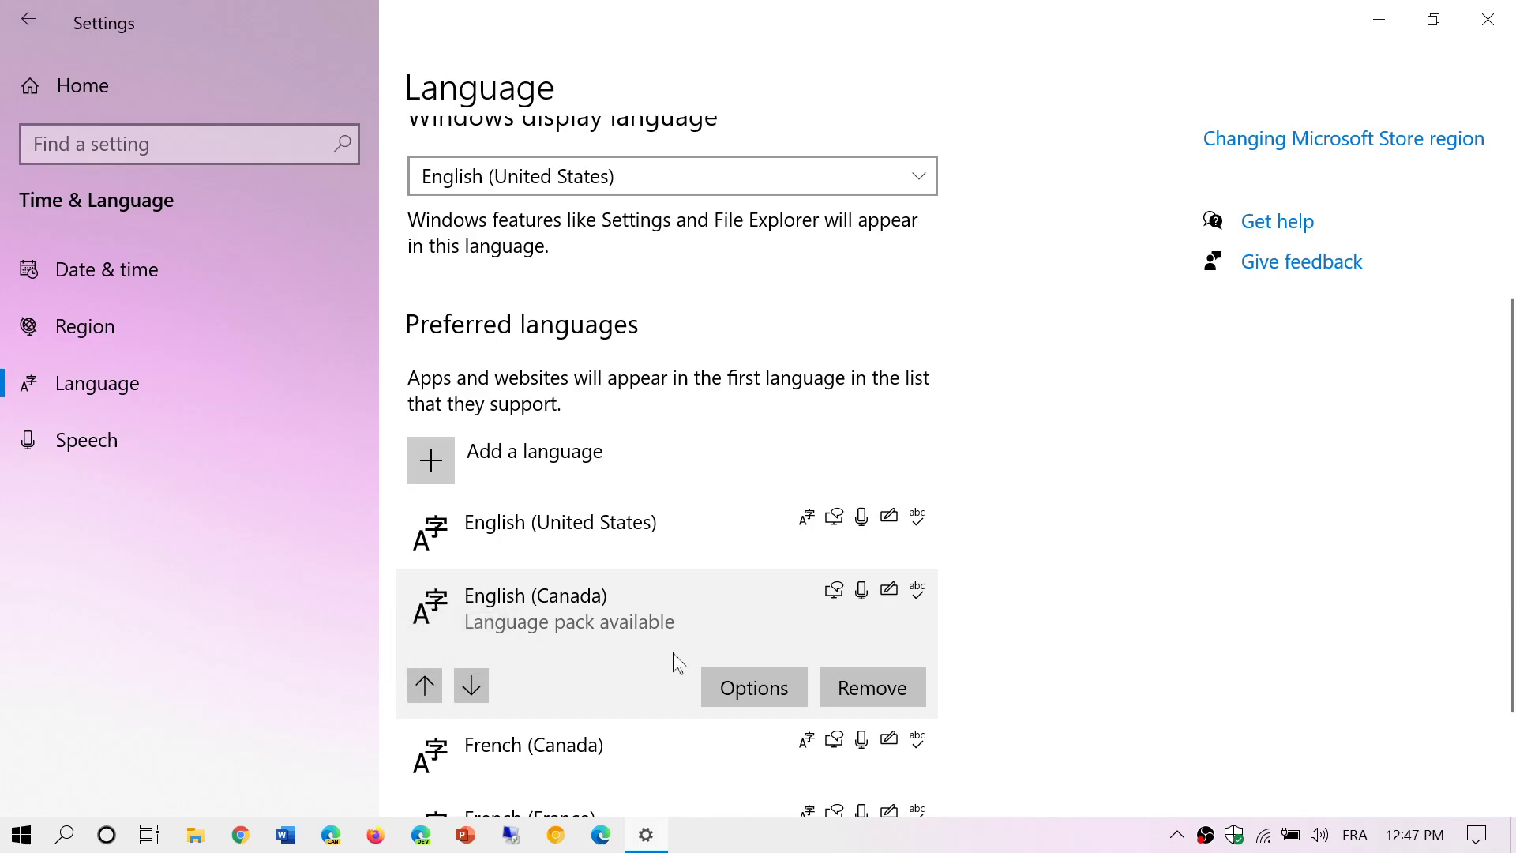
Start the English (Canada) language pack download from its language options page
left_click(747, 689)
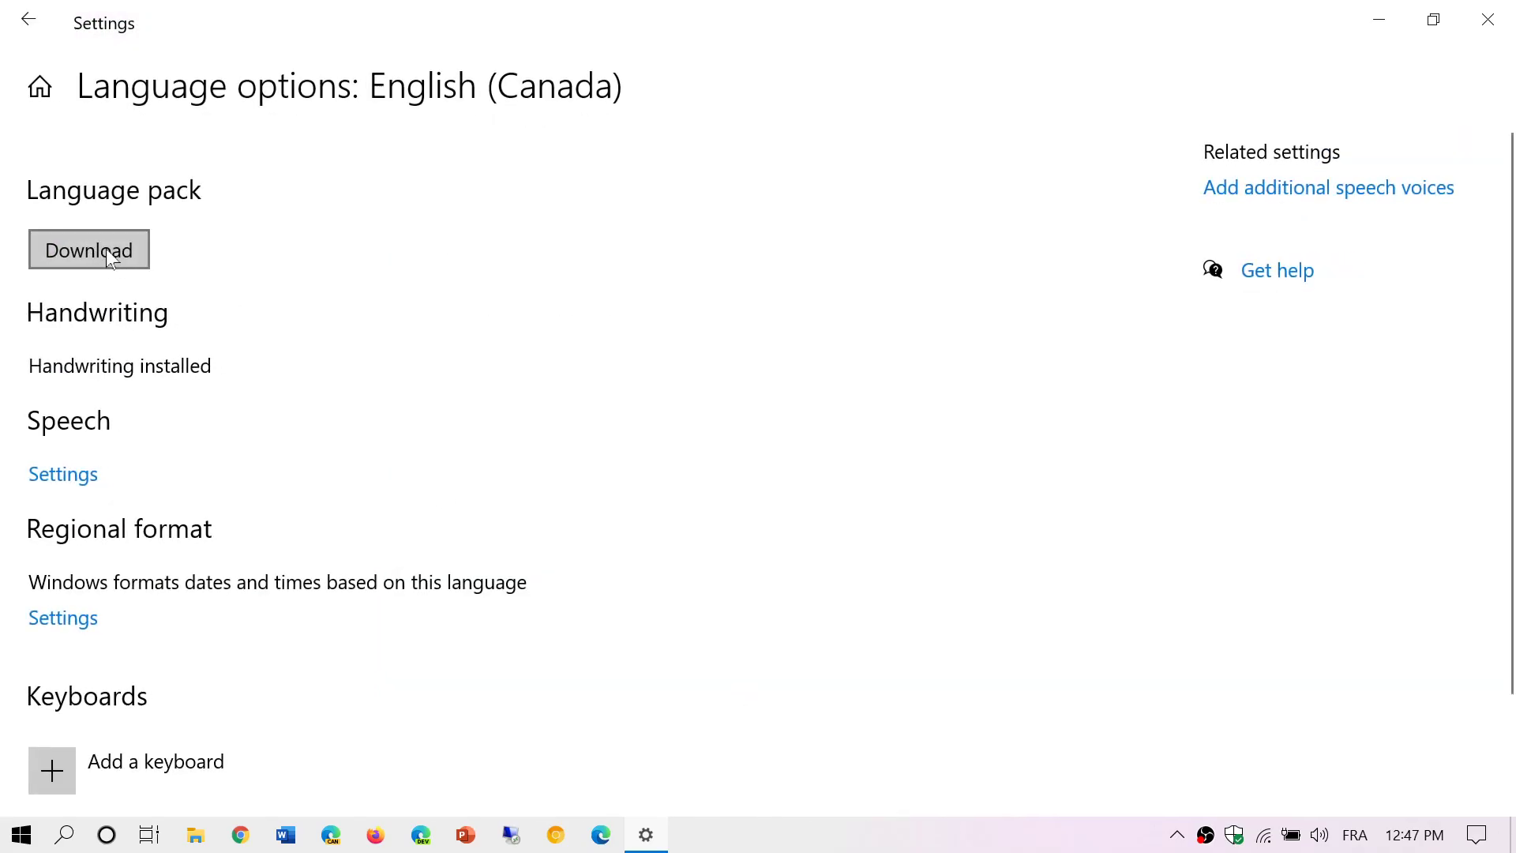
scroll(332, 465, "down", 2)
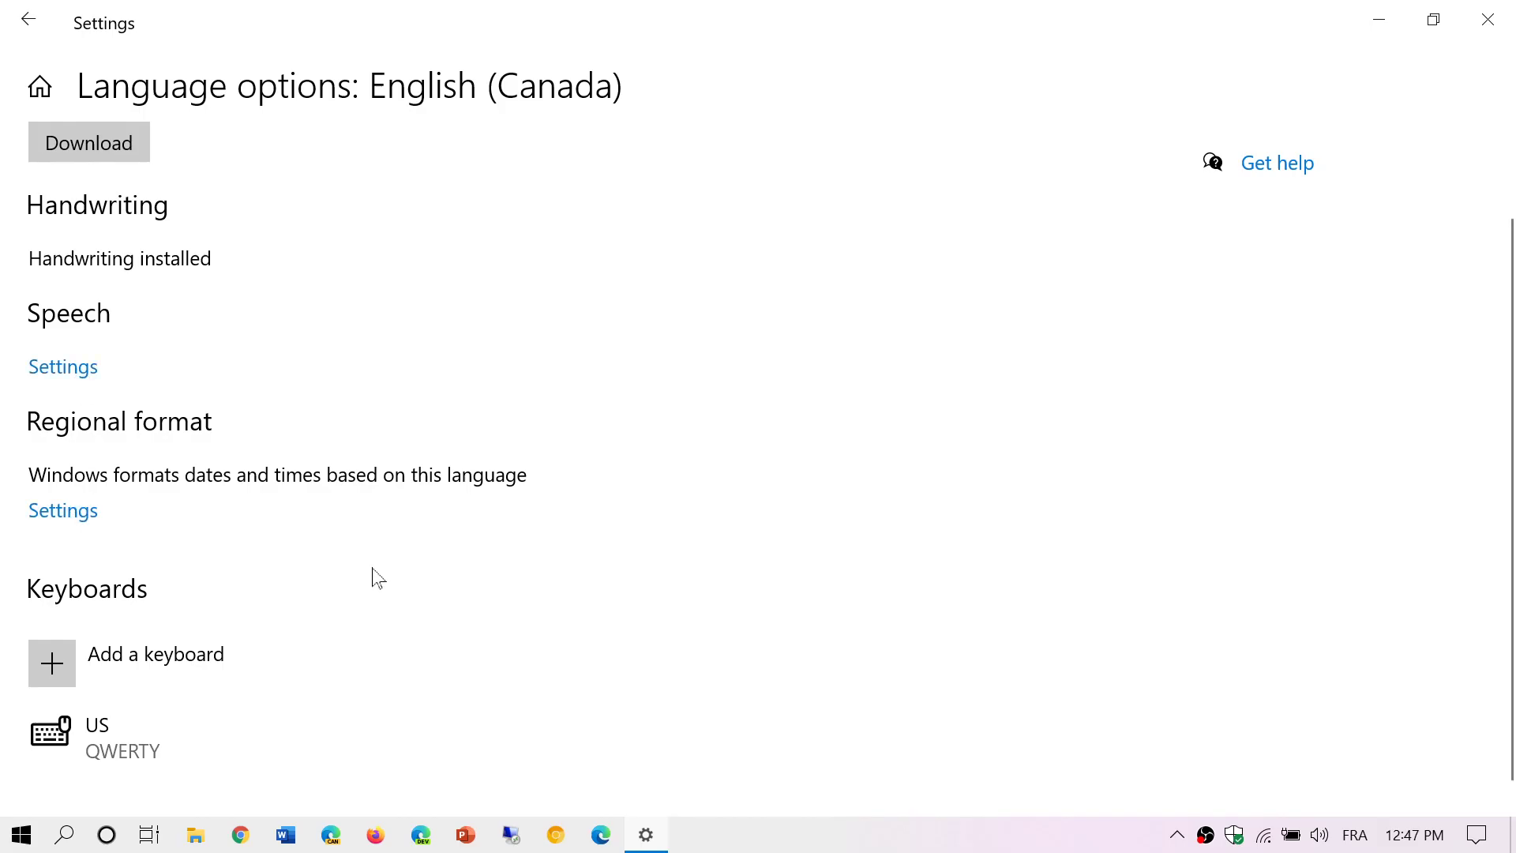
scroll(377, 579, "up", 2)
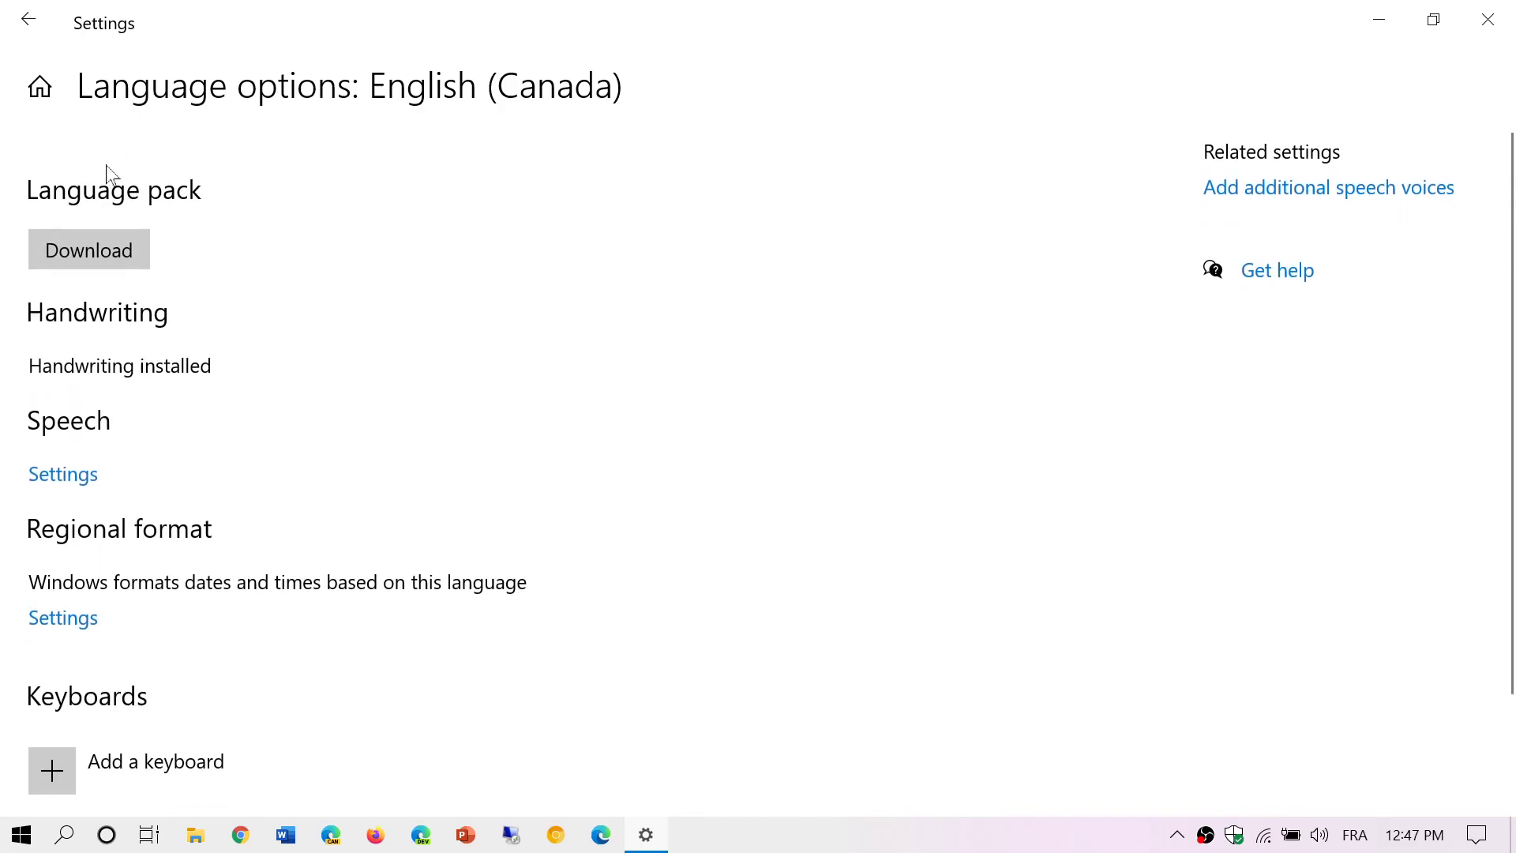
left_click(127, 260)
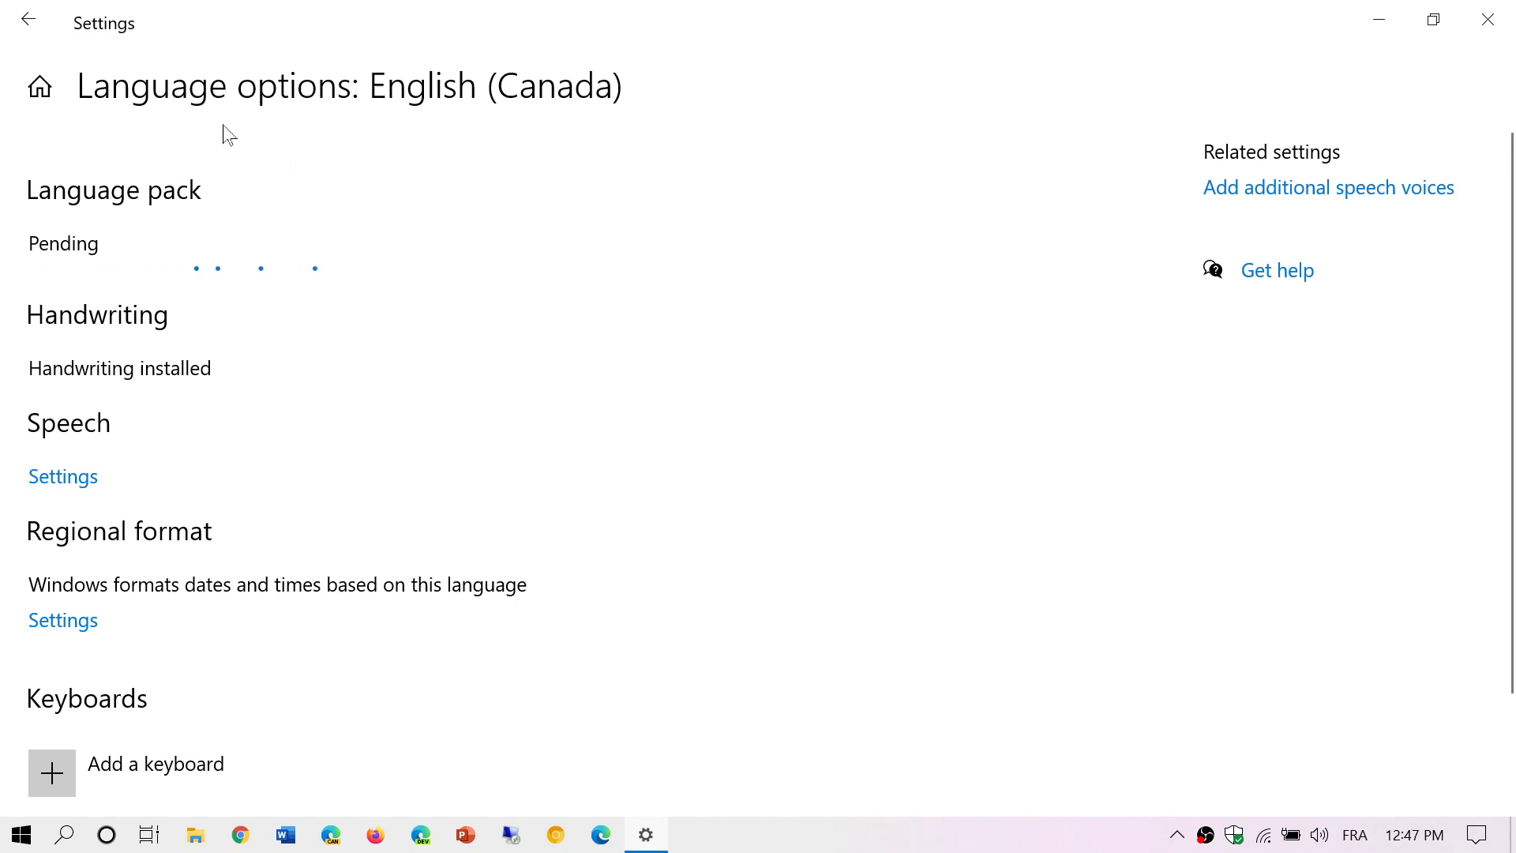
Return to Language and view the French (Canada), English (United States) and English (Canada) entries
left_click(45, 11)
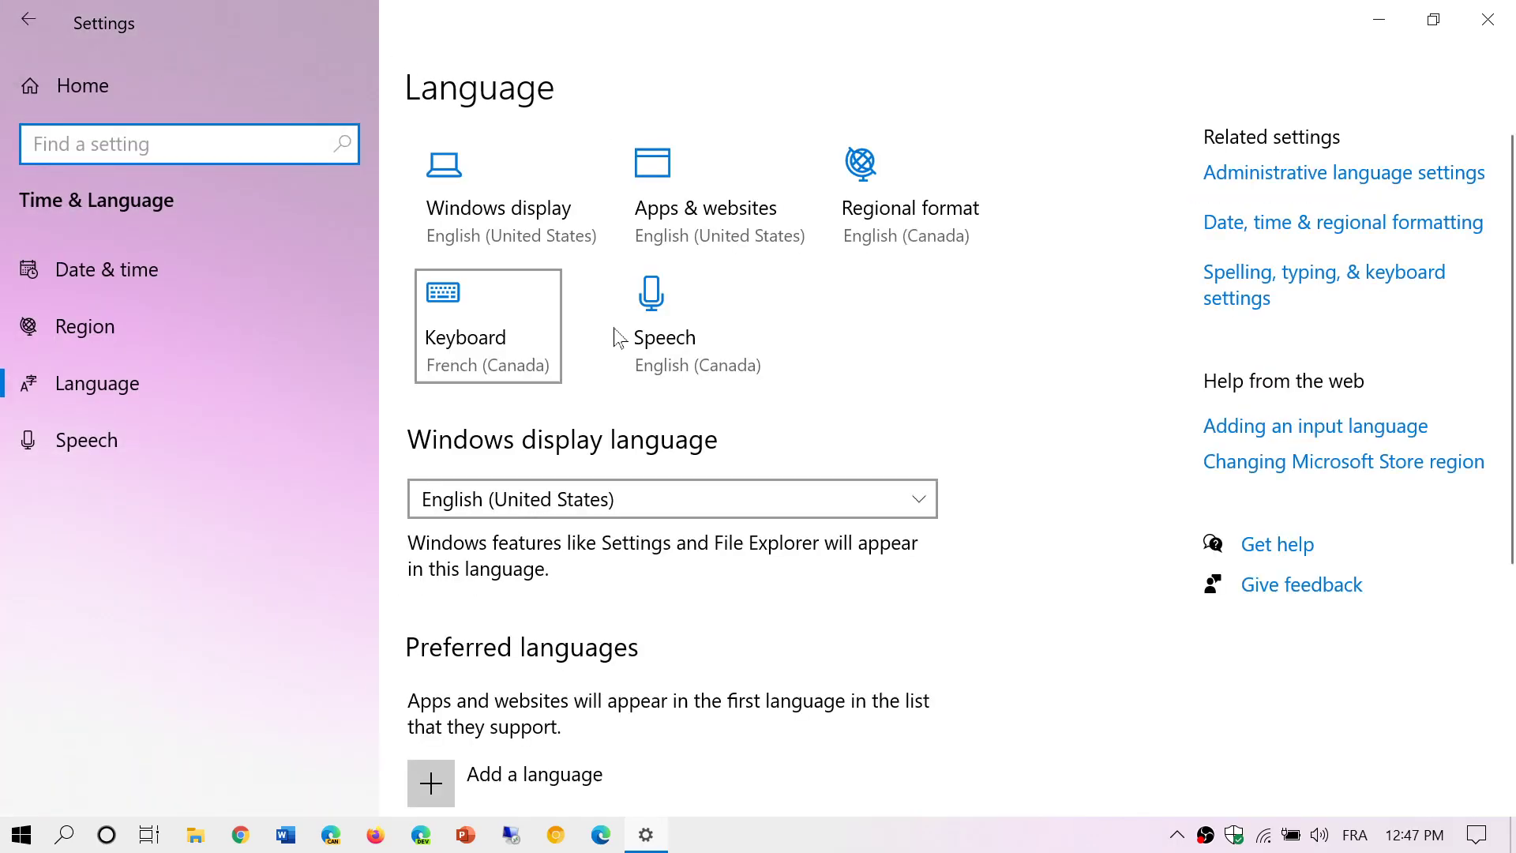
scroll(1057, 598, "down", 5)
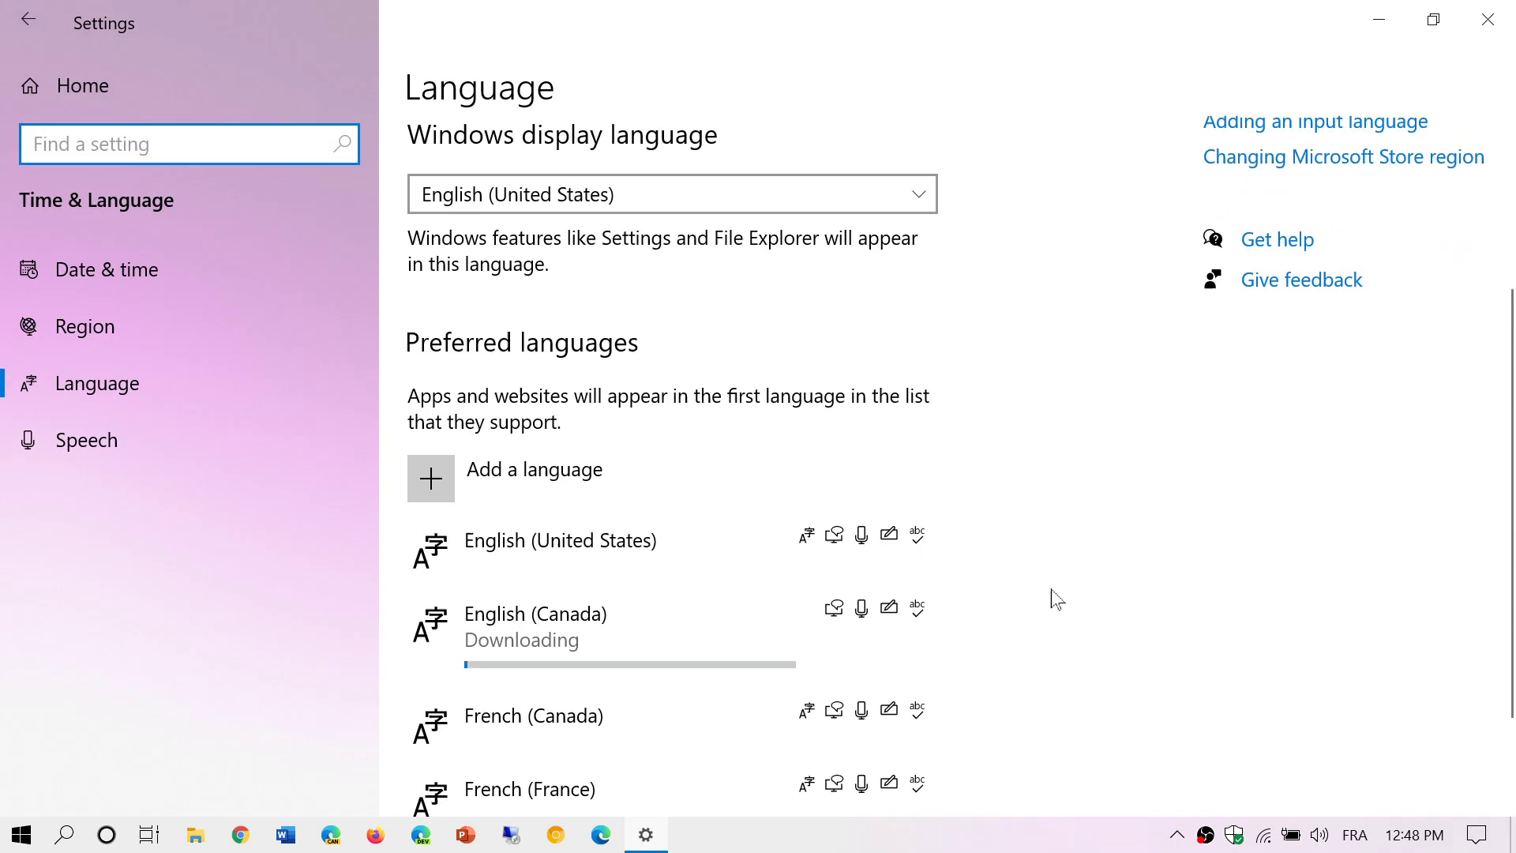
scroll(1057, 598, "down", 2)
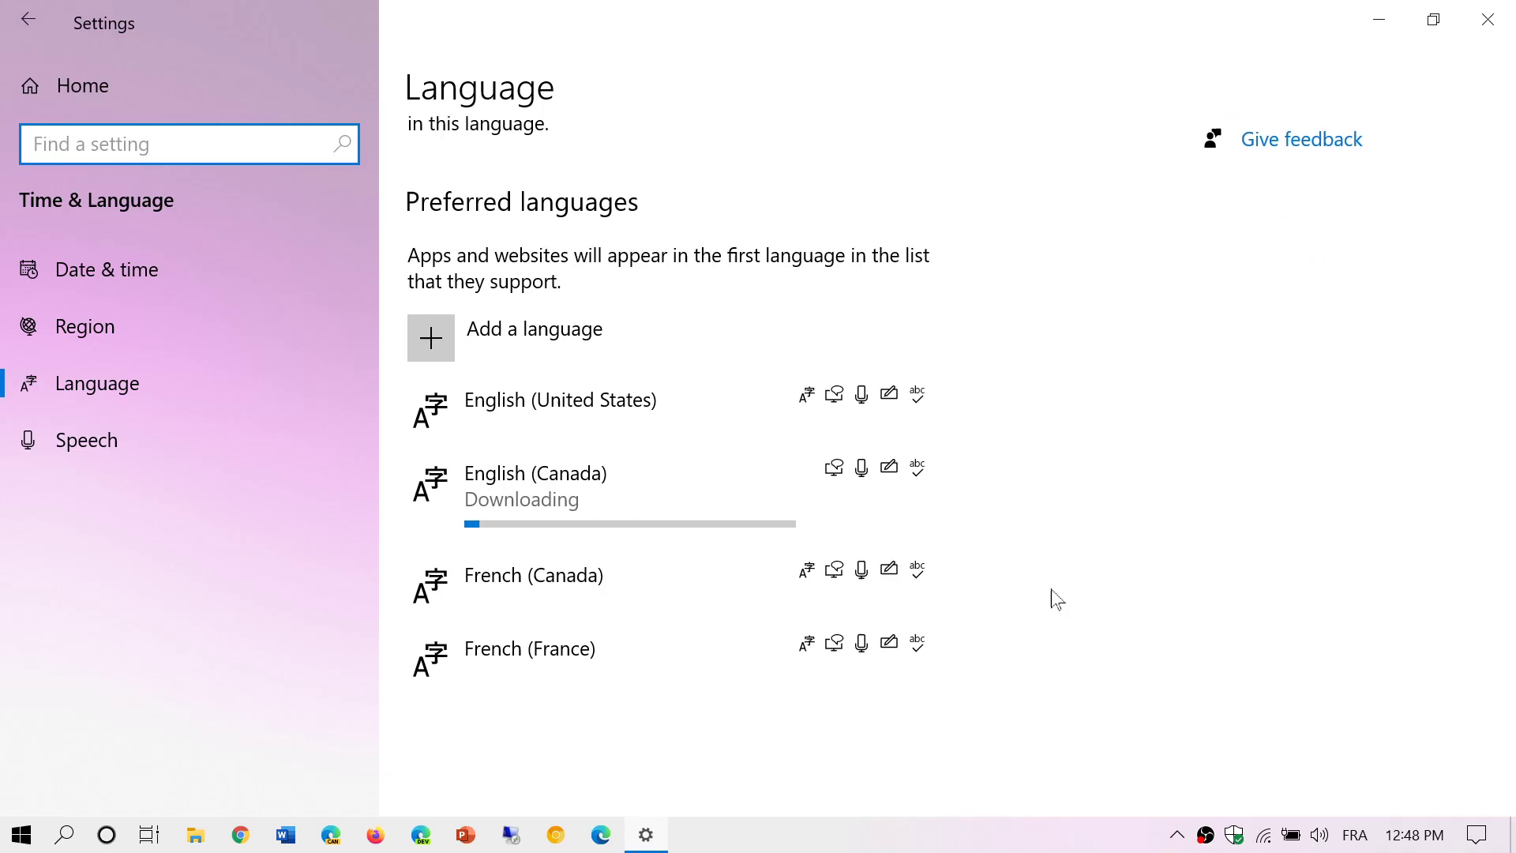
left_click(581, 594)
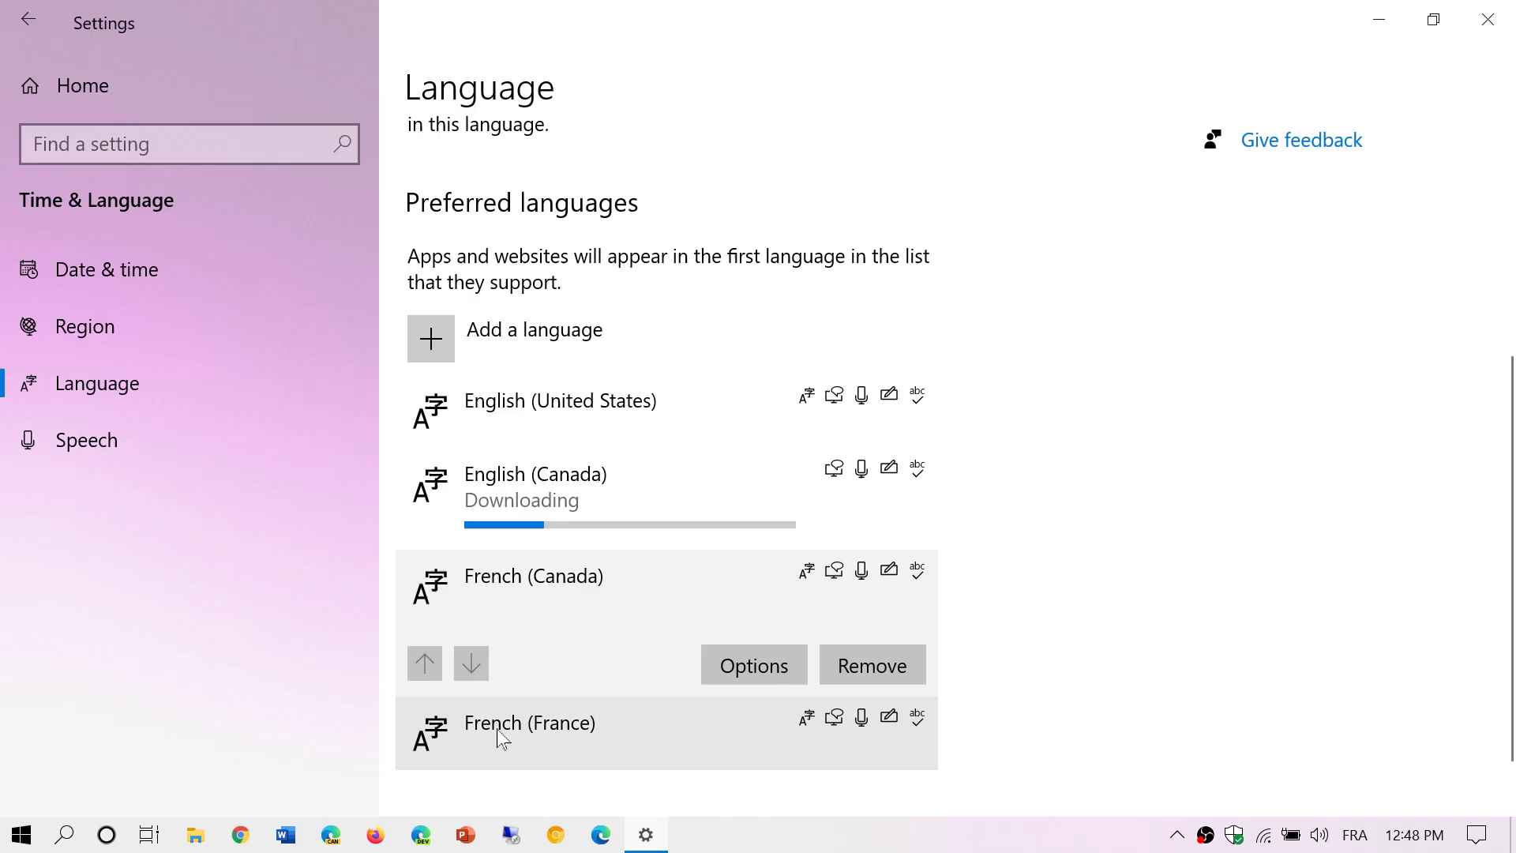
left_click(572, 418)
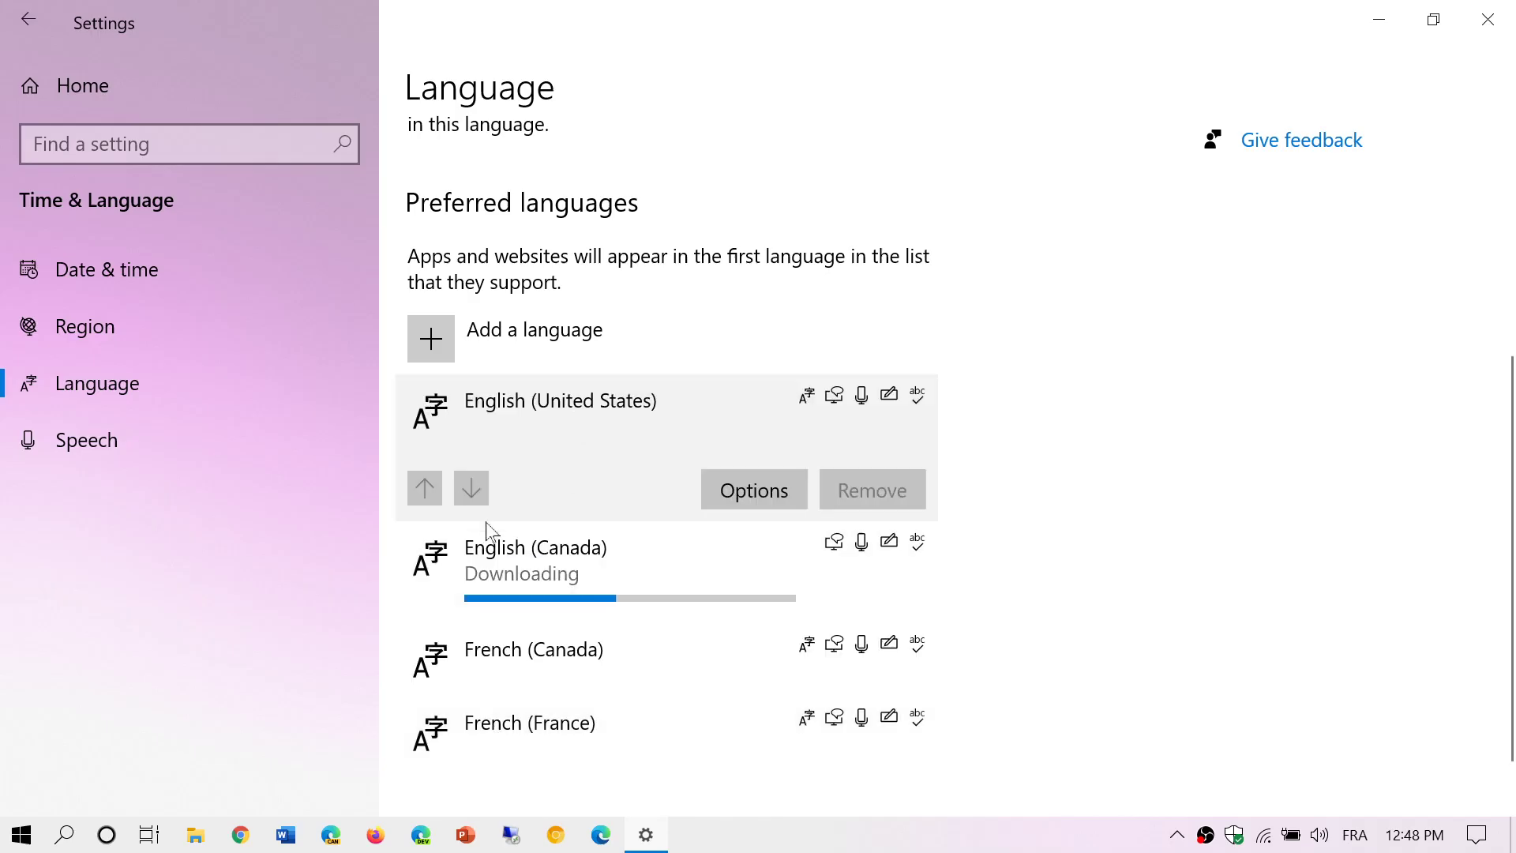
left_click(517, 560)
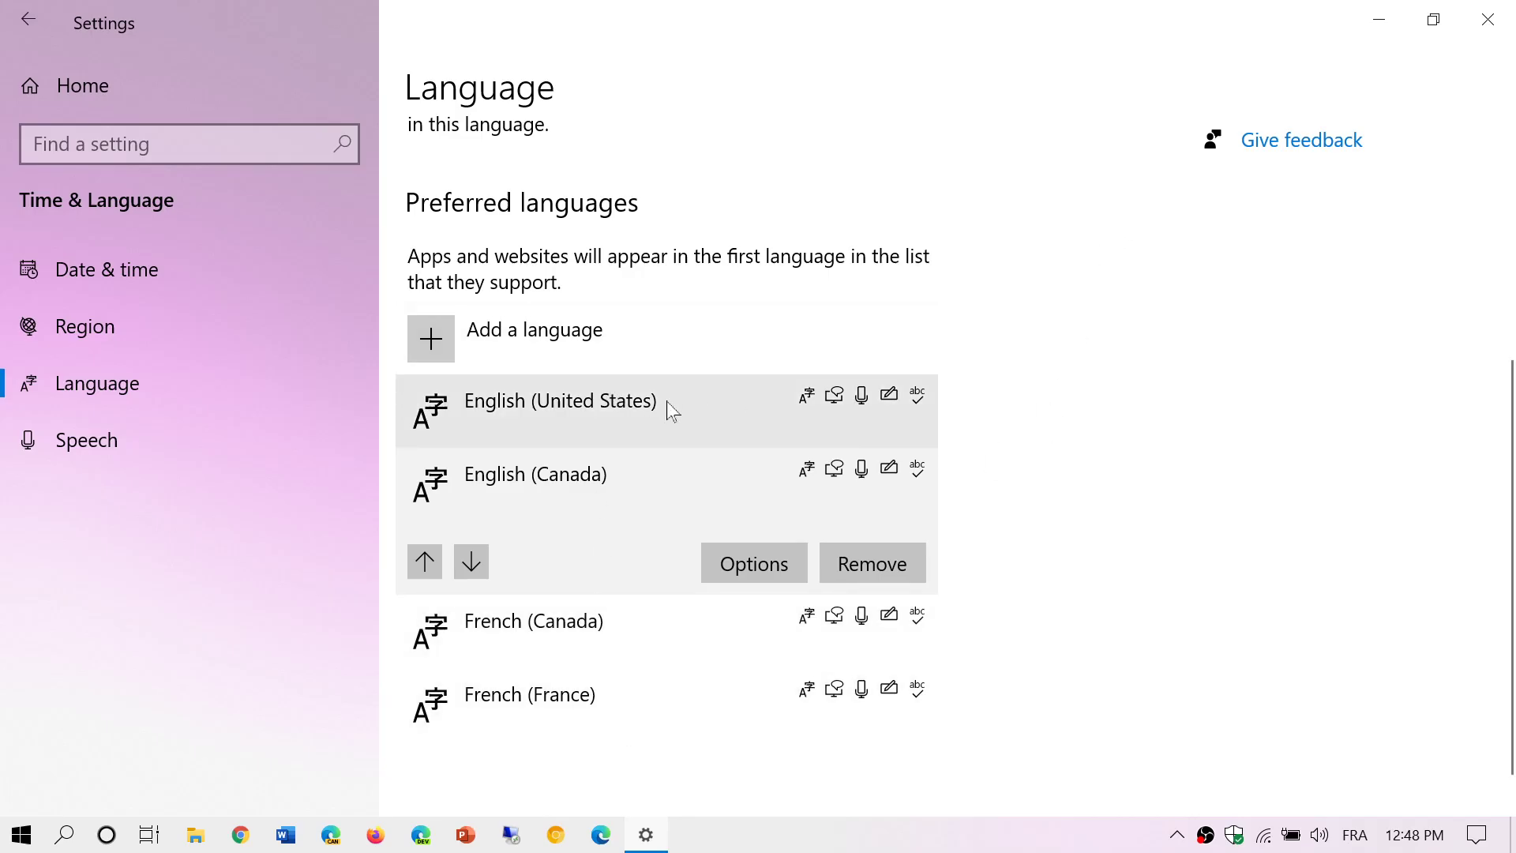
scroll(1086, 293, "up", 5)
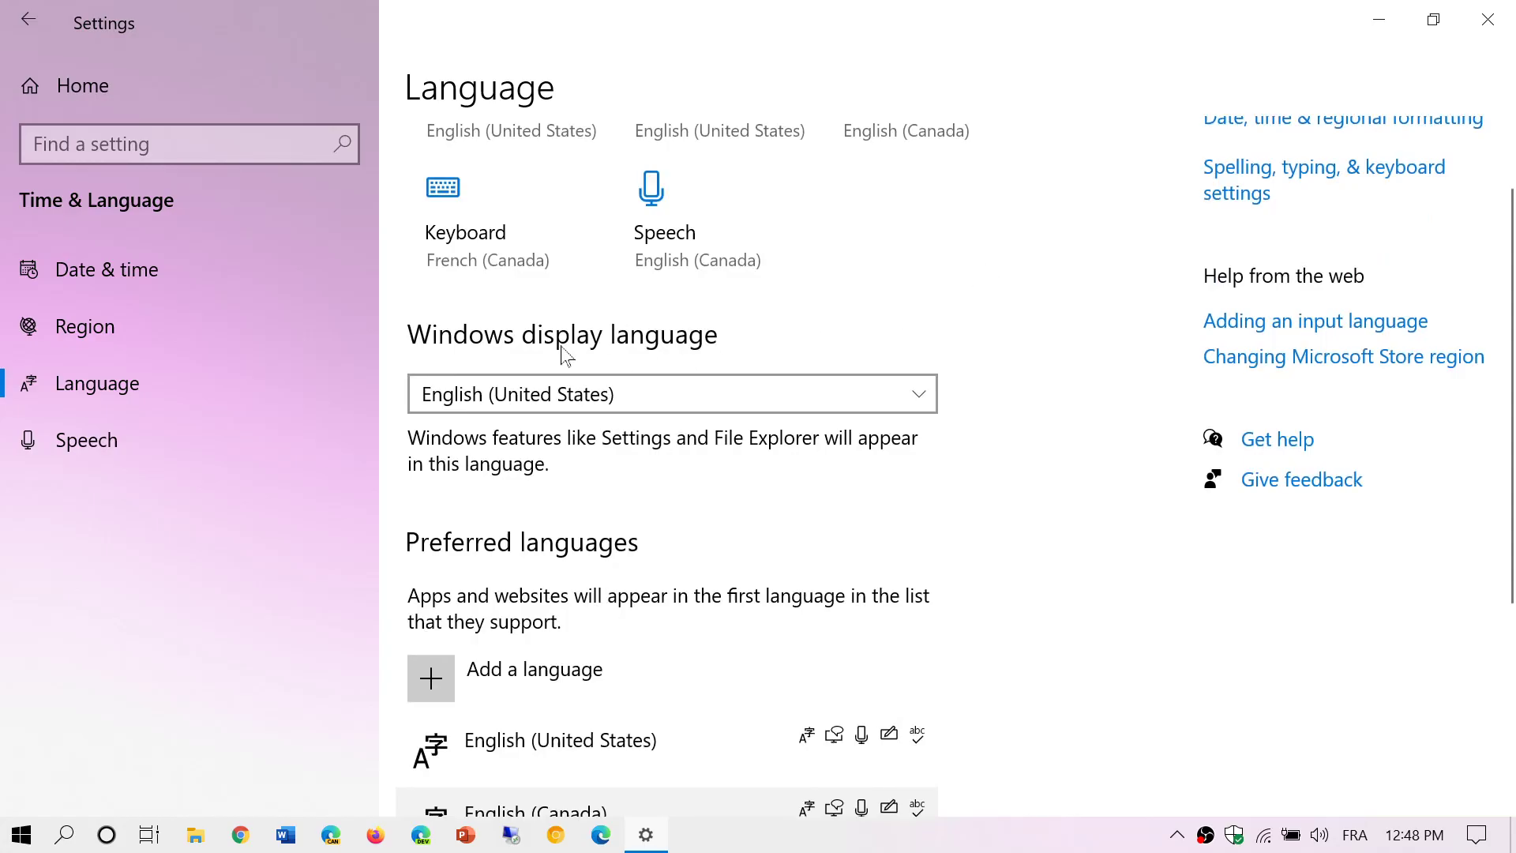
left_click(746, 393)
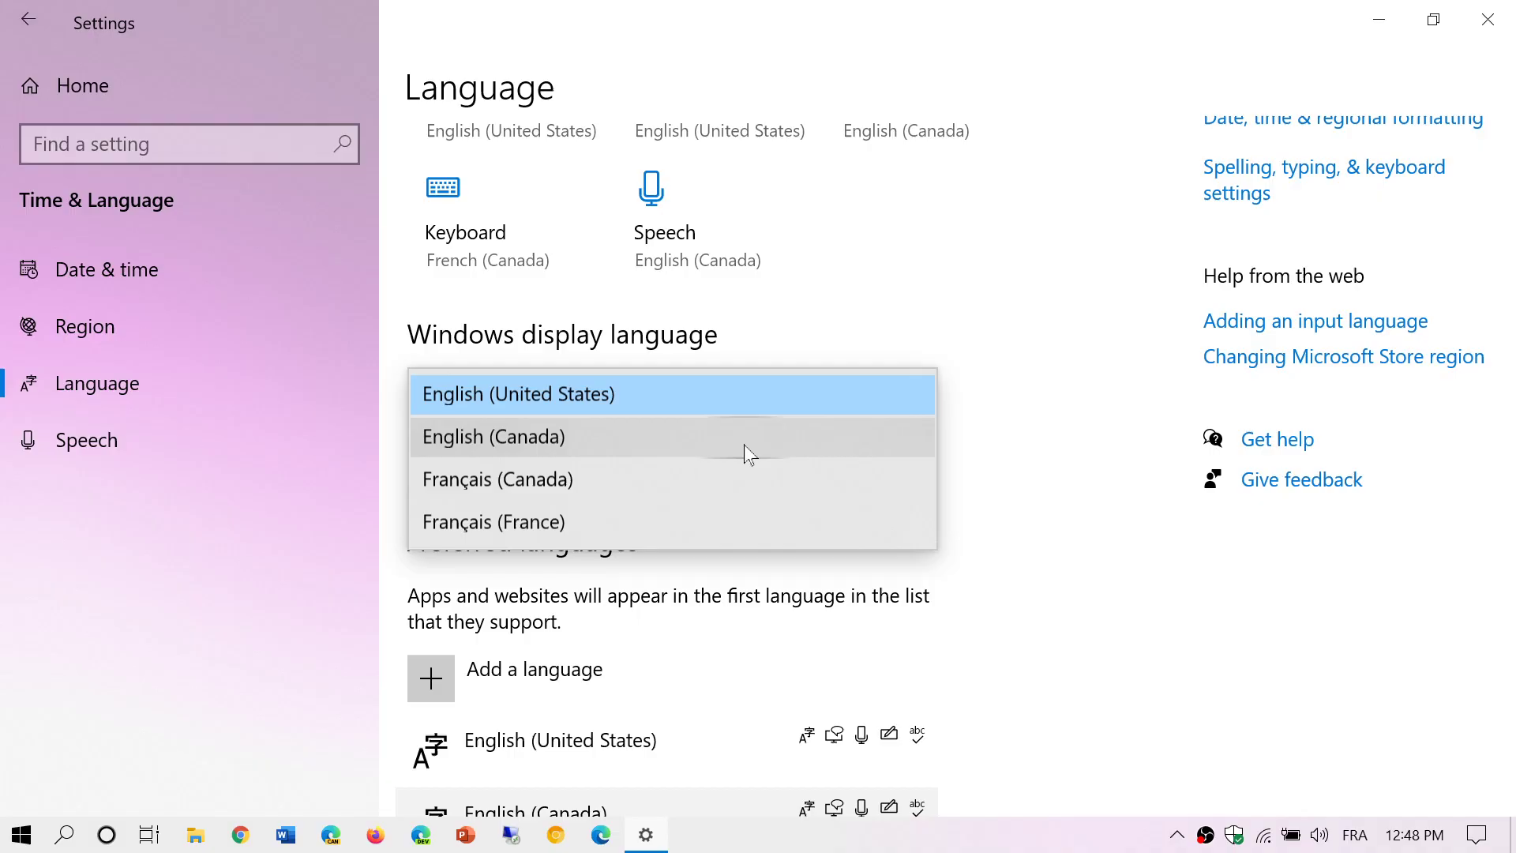
left_click(1080, 394)
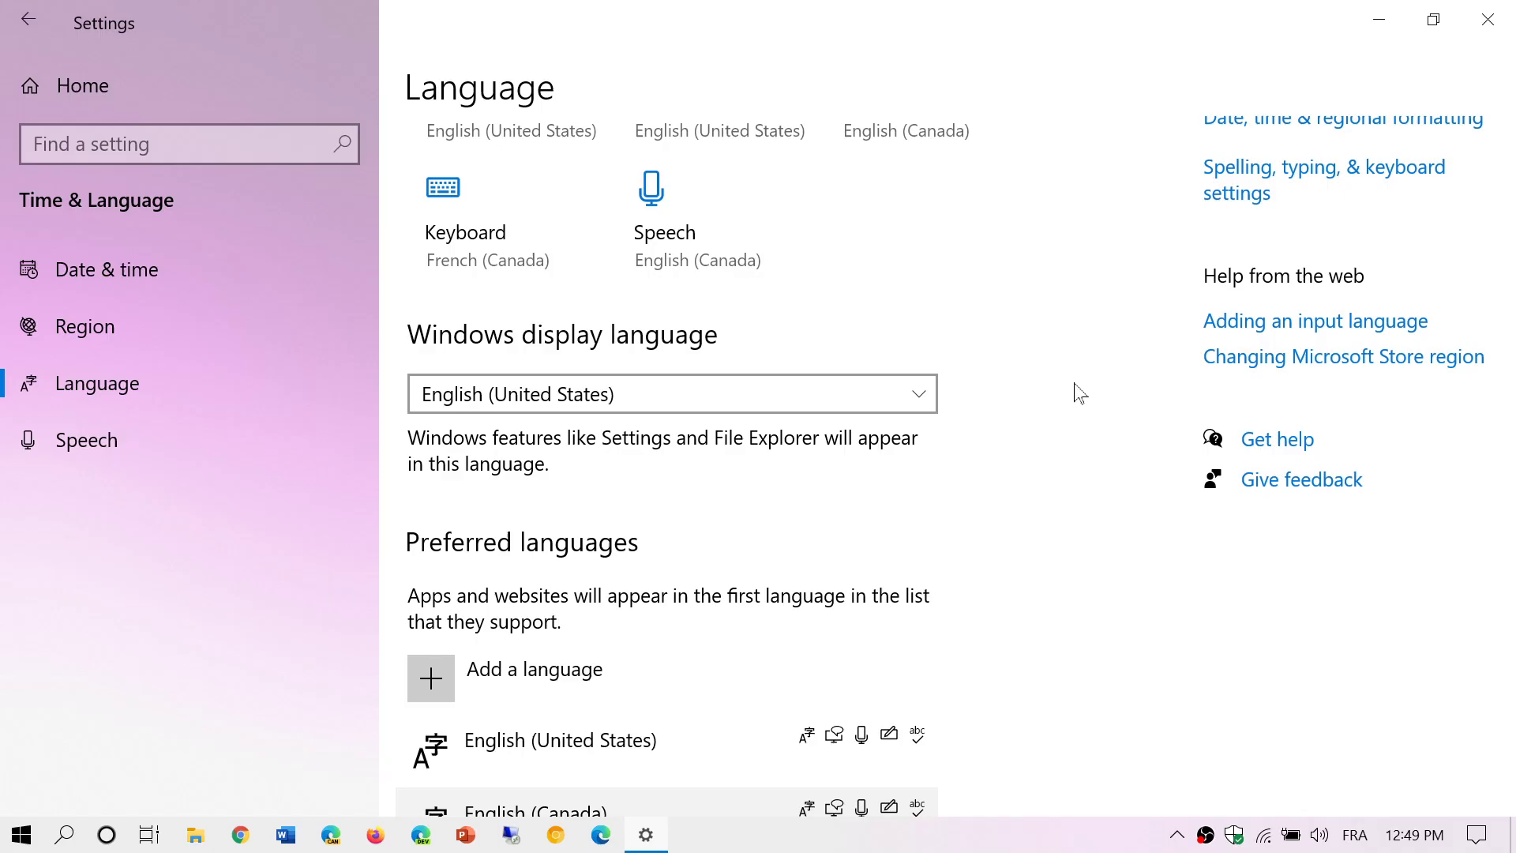
Close Settings, then open and dismiss the Start menu and Action Center
left_click(1505, 20)
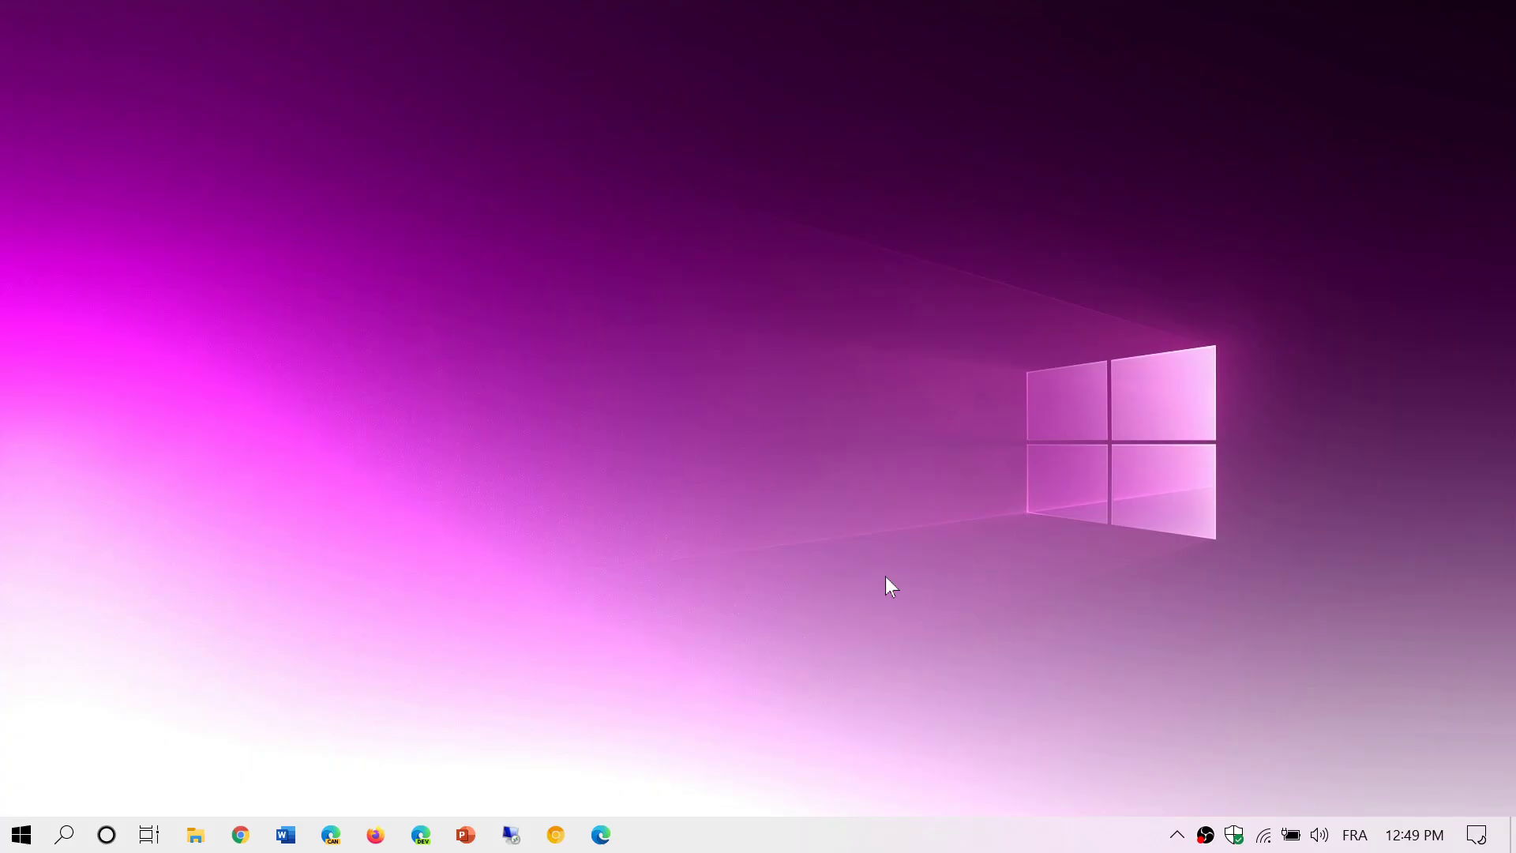
left_click(21, 834)
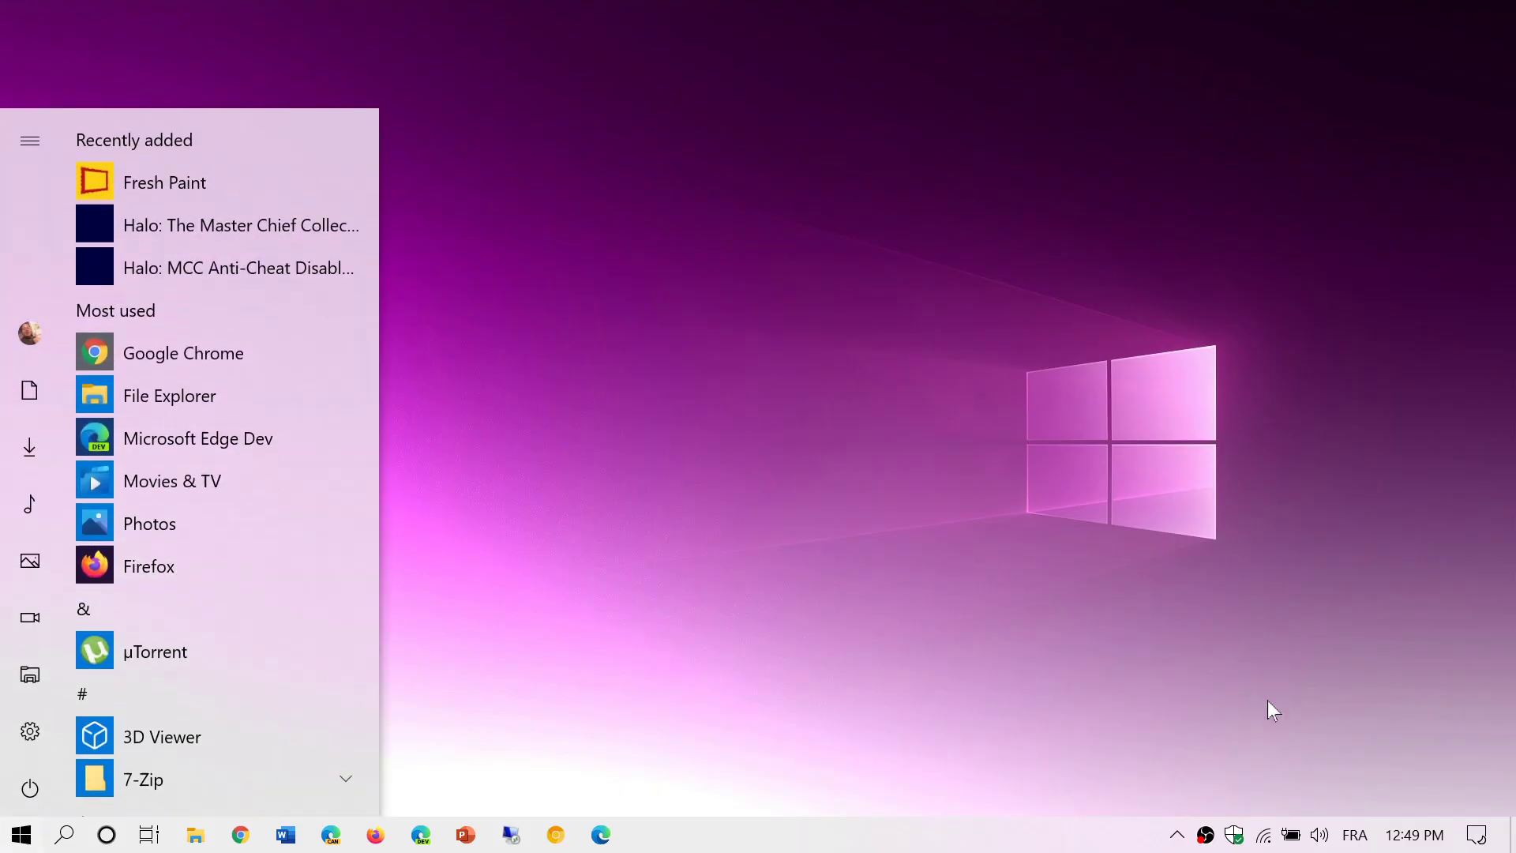
left_click(1477, 836)
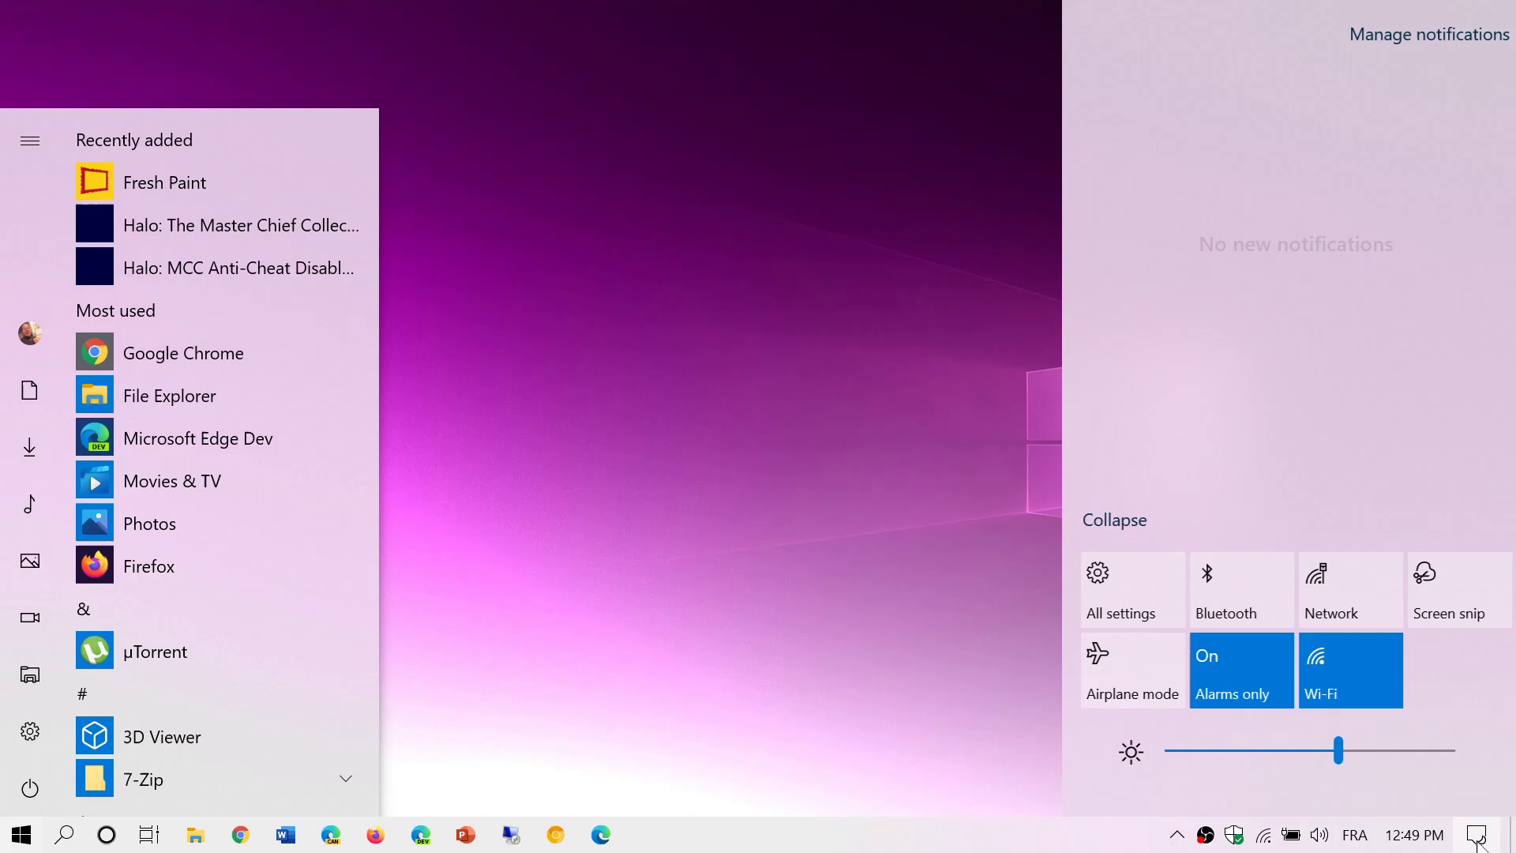
left_click(689, 345)
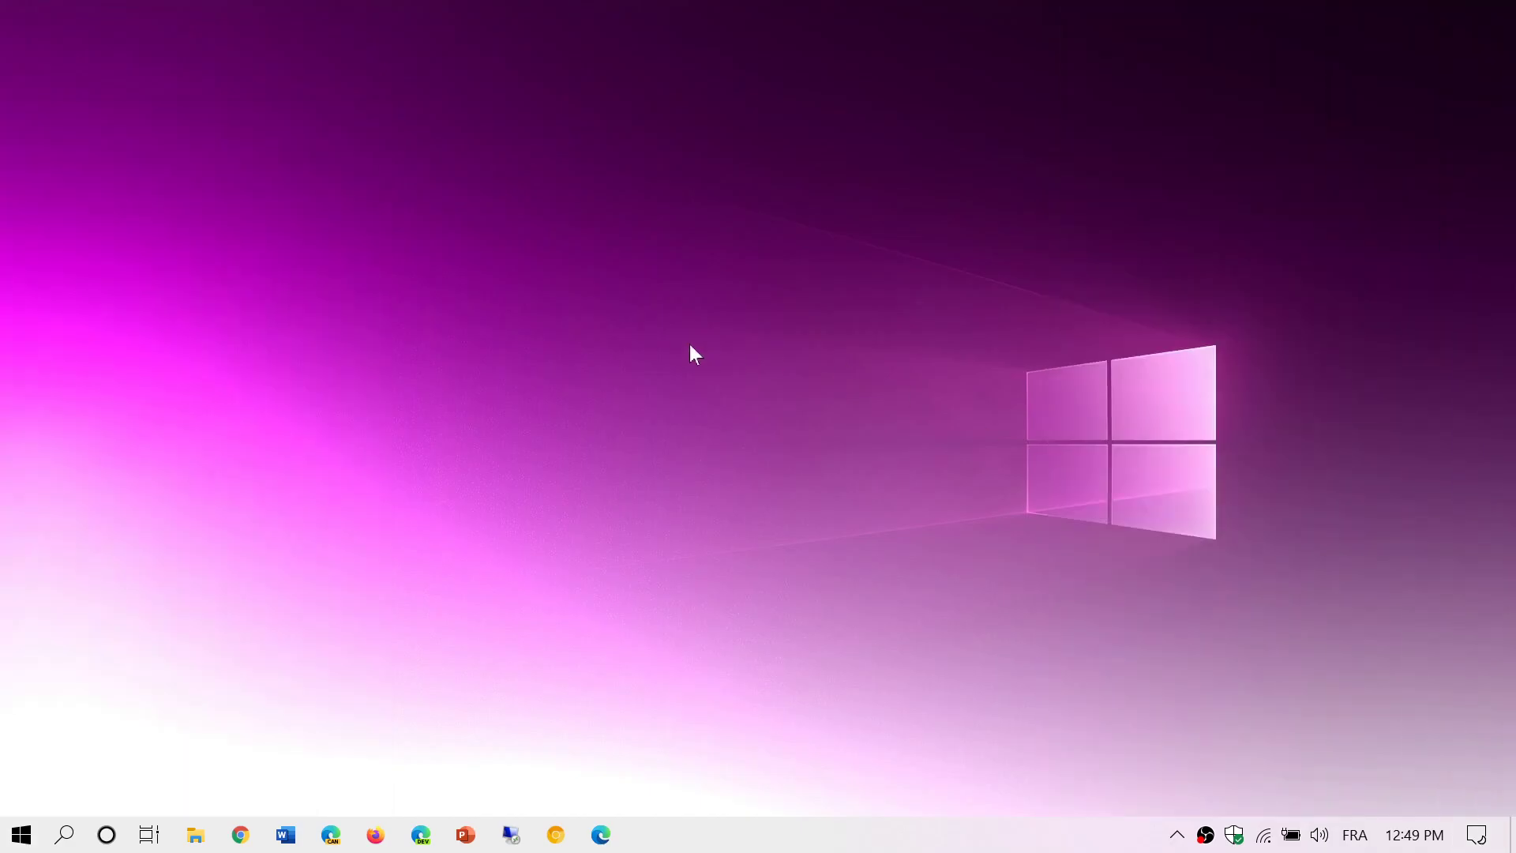